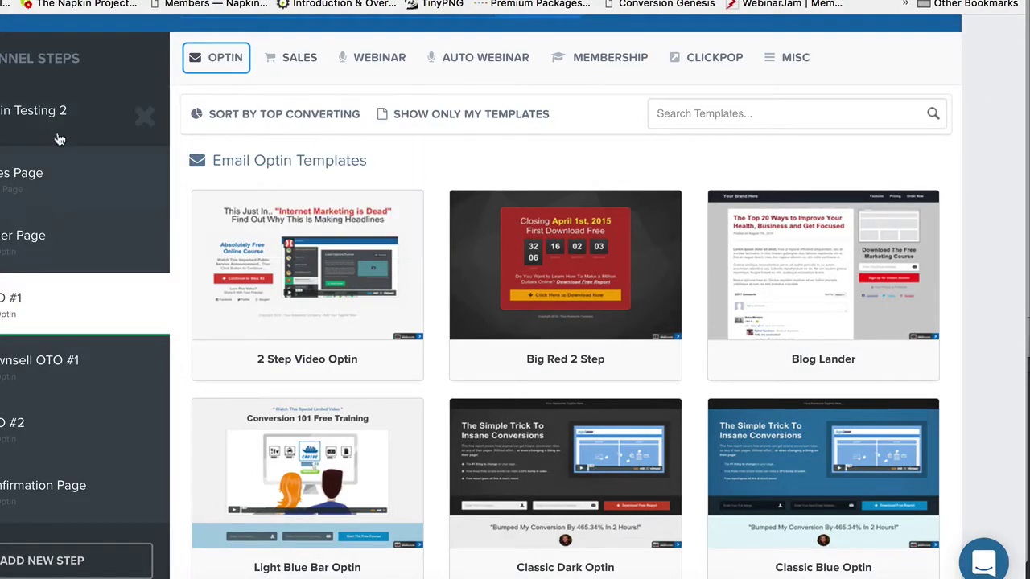
Assign the Skinny Order Form template from the sales order form templates to the Order Page funnel step.
{"action": "left_click", "coordinate": [77, 250]}
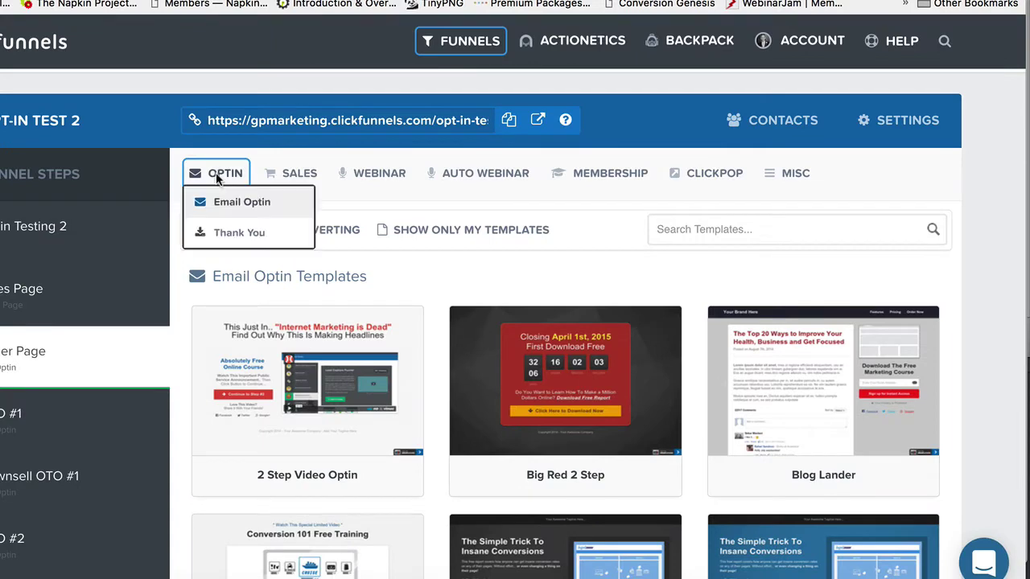
{"action": "mouse_move", "coordinate": [274, 171]}
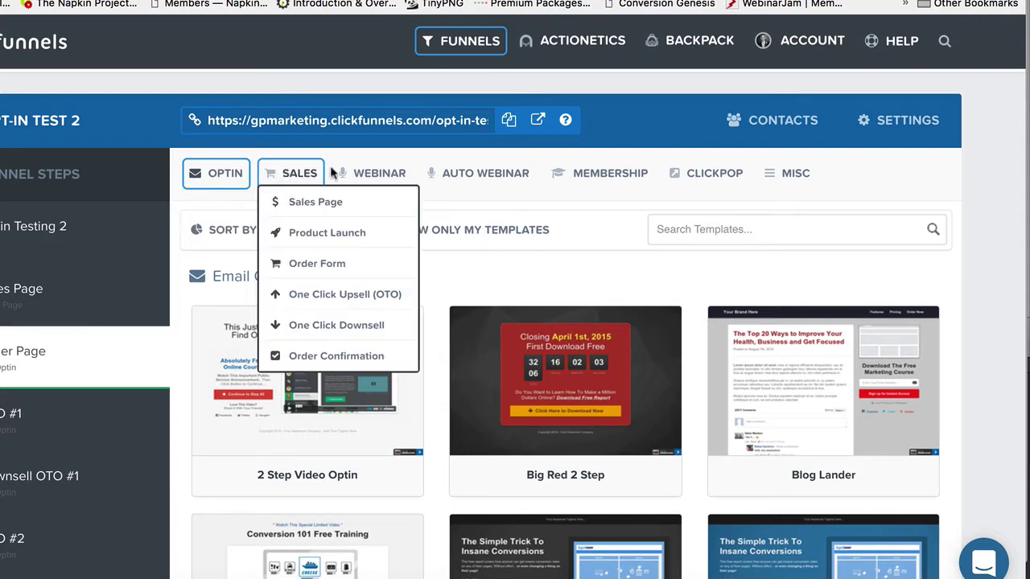
{"action": "left_click", "coordinate": [316, 262]}
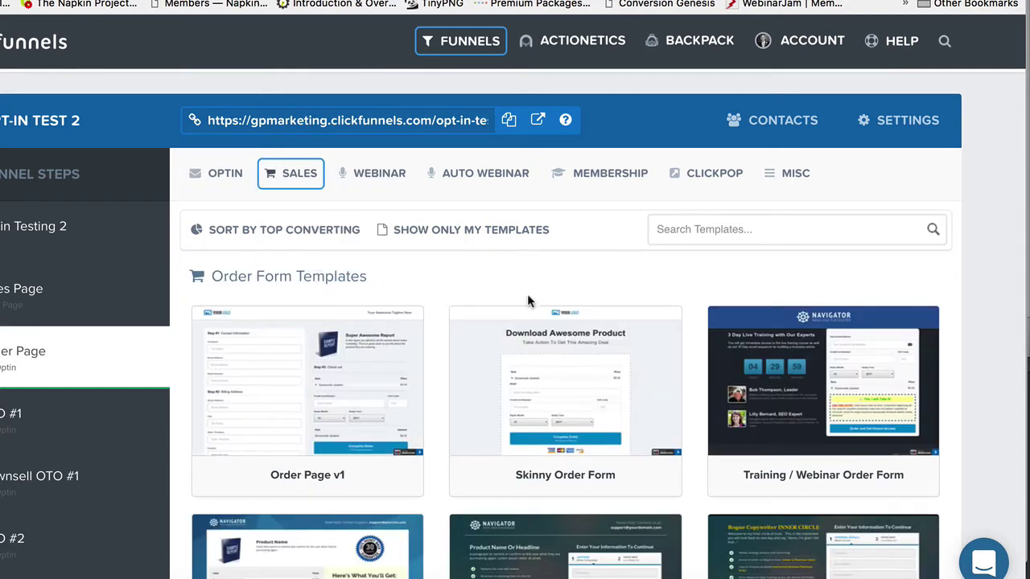
{"action": "mouse_move", "coordinate": [571, 354]}
{"action": "scroll", "coordinate": [611, 354], "scroll_direction": "down", "scroll_amount": 5}
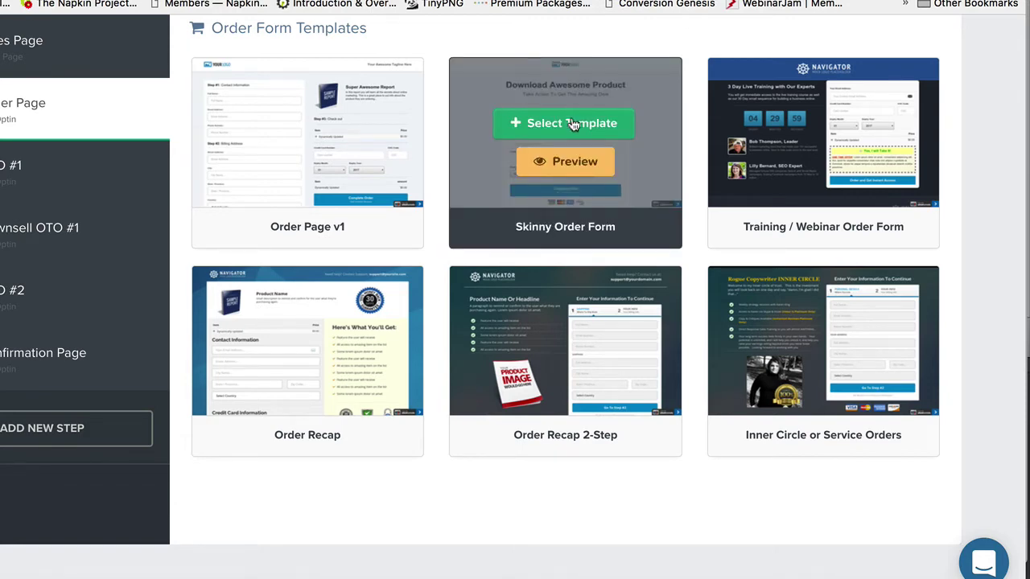
{"action": "left_click", "coordinate": [573, 123]}
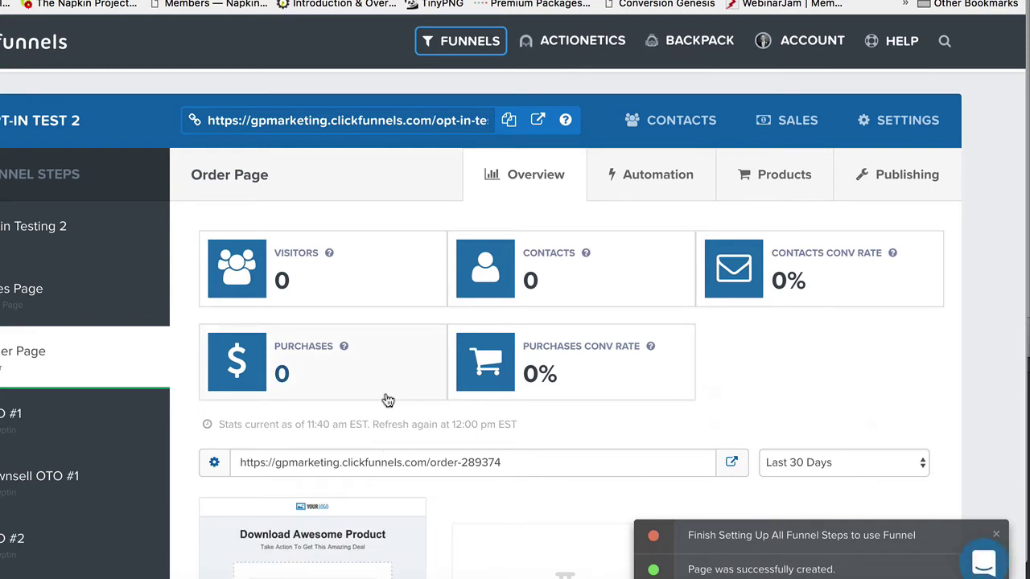
Open the Order Page in the page editor and look over its order form layout.
{"action": "scroll", "coordinate": [388, 400], "scroll_direction": "down", "scroll_amount": 5}
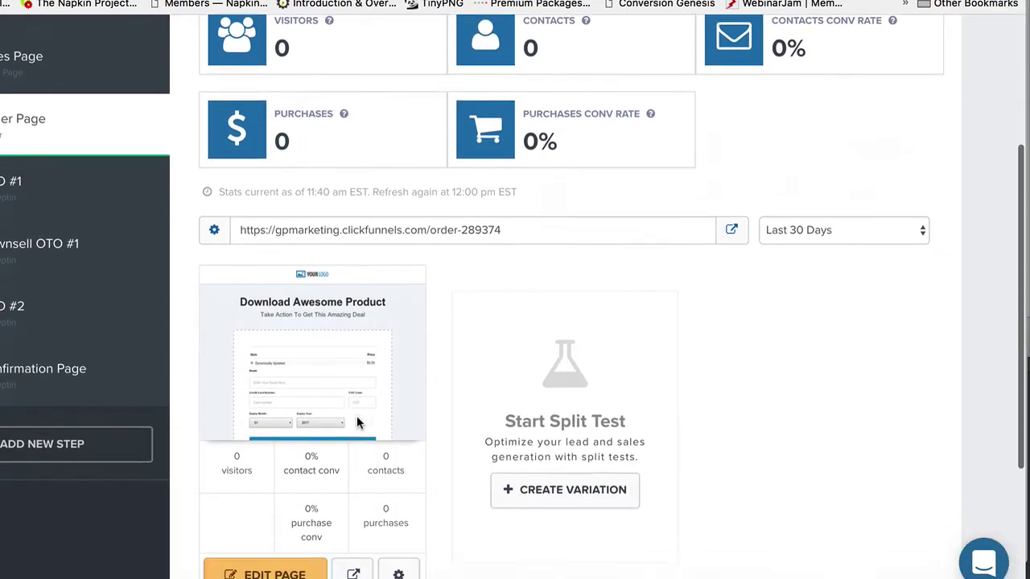
{"action": "scroll", "coordinate": [357, 419], "scroll_direction": "down", "scroll_amount": 1}
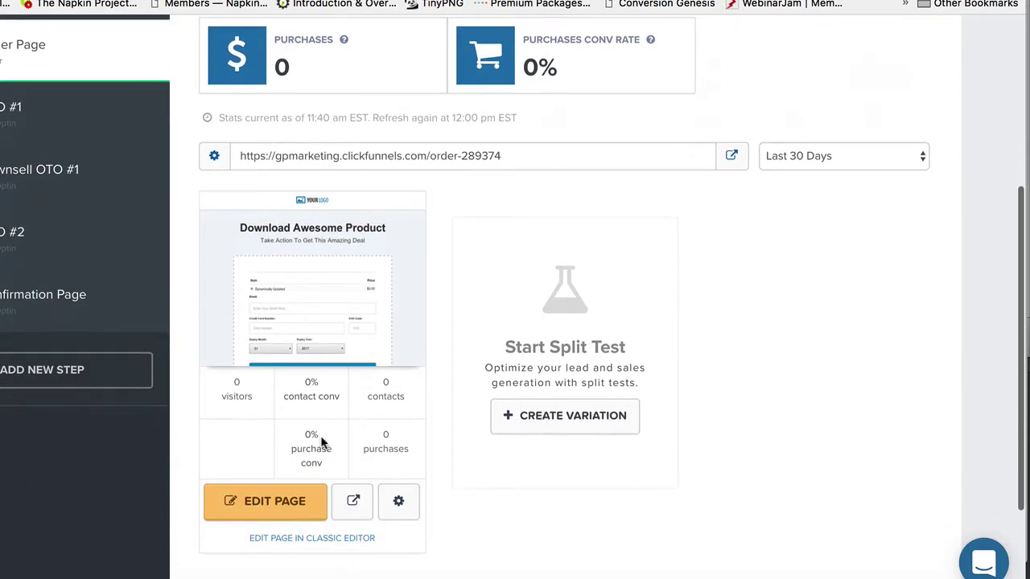
{"action": "left_click", "coordinate": [284, 498]}
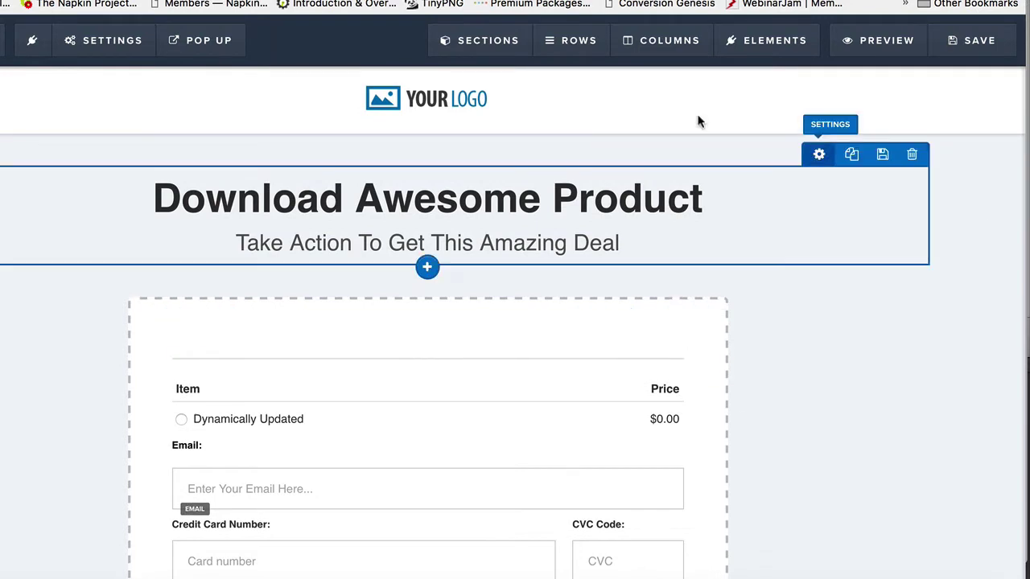
{"action": "scroll", "coordinate": [835, 417], "scroll_direction": "down", "scroll_amount": 3}
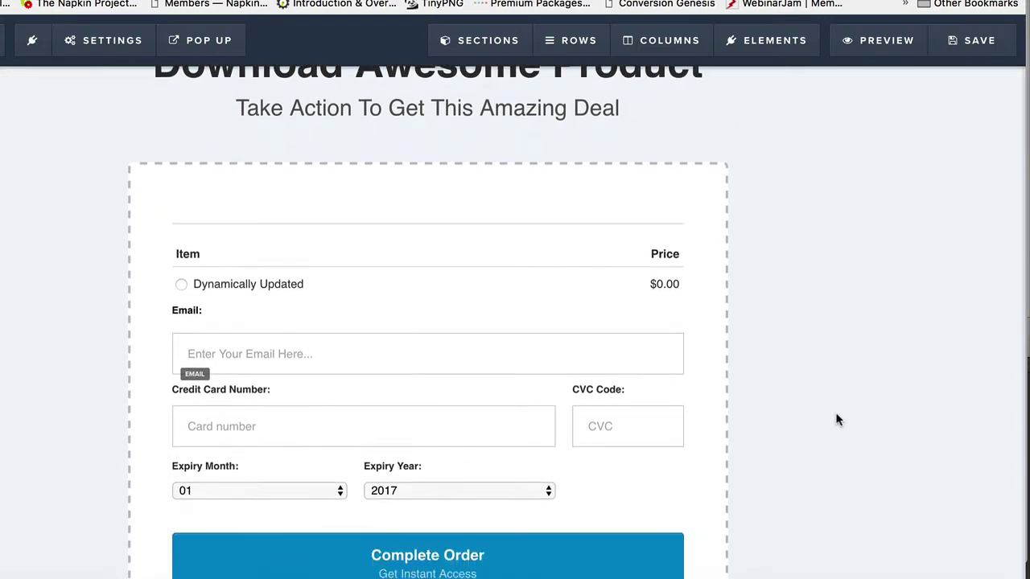
{"action": "scroll", "coordinate": [835, 420], "scroll_direction": "down", "scroll_amount": 2}
{"action": "scroll", "coordinate": [835, 419], "scroll_direction": "up", "scroll_amount": 5}
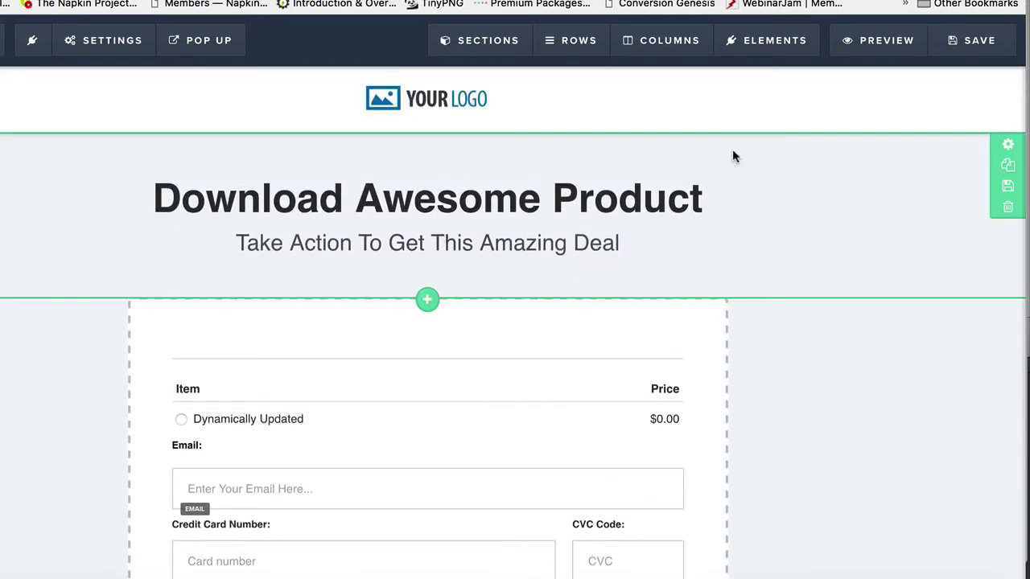
Set the page background image to the dark blue gradient from the built-in backgrounds.
{"action": "mouse_move", "coordinate": [109, 40]}
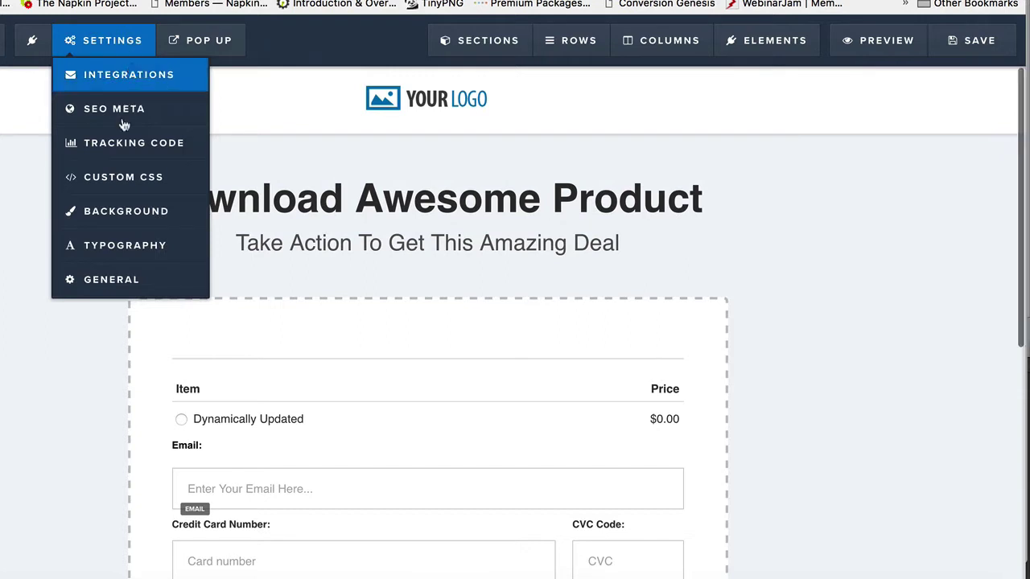
{"action": "left_click", "coordinate": [129, 212]}
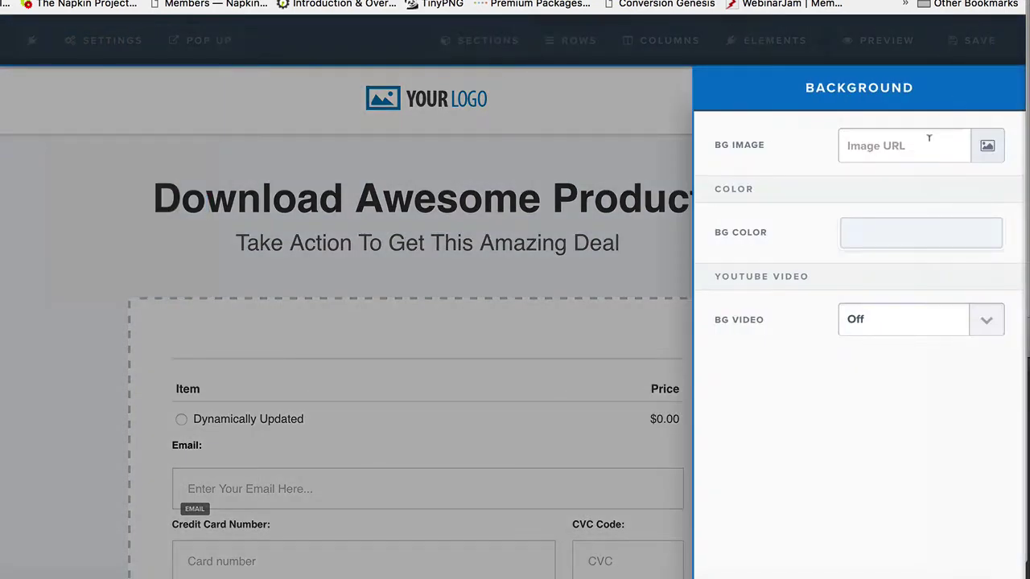
{"action": "left_click", "coordinate": [988, 146]}
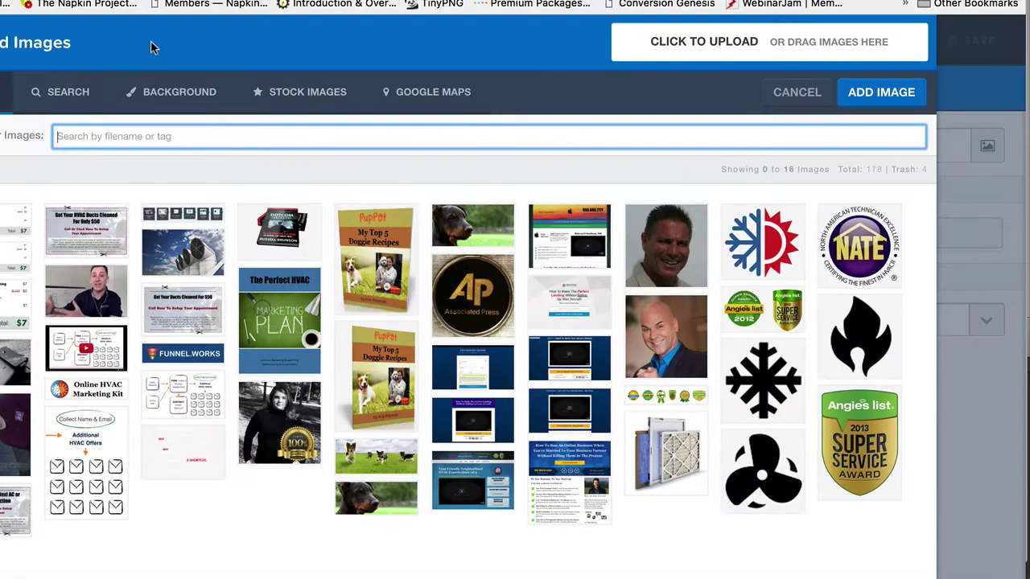
{"action": "left_click", "coordinate": [175, 104]}
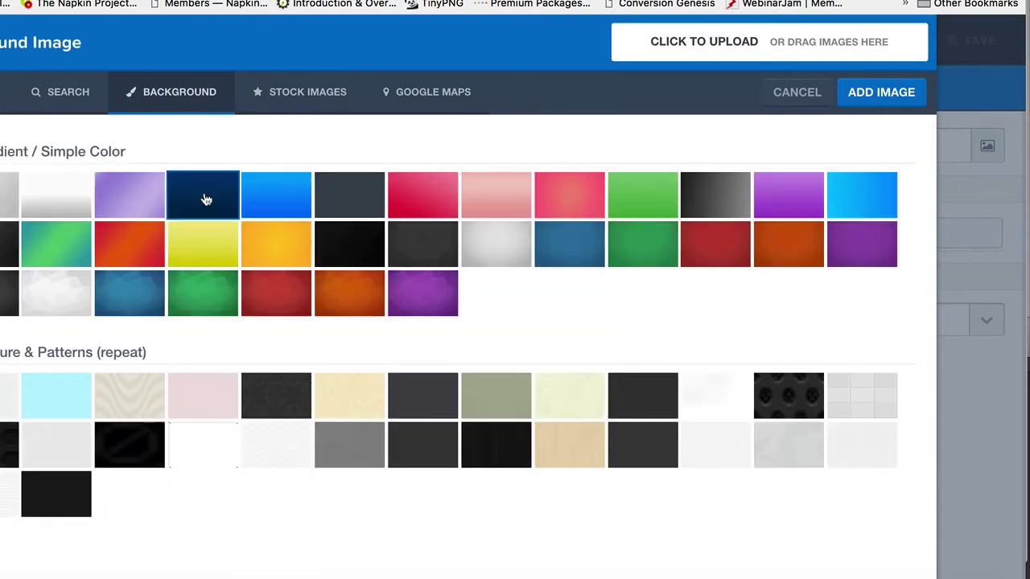
{"action": "left_click", "coordinate": [206, 199]}
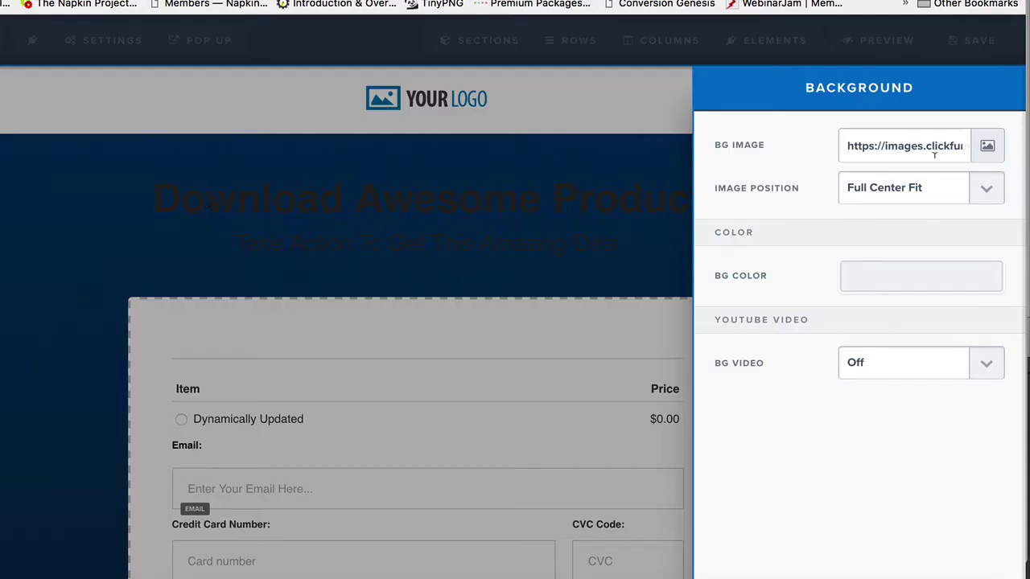
Change the page background image to the light grey radial gradient from the built-in backgrounds.
{"action": "left_click", "coordinate": [981, 151]}
{"action": "left_click", "coordinate": [184, 96]}
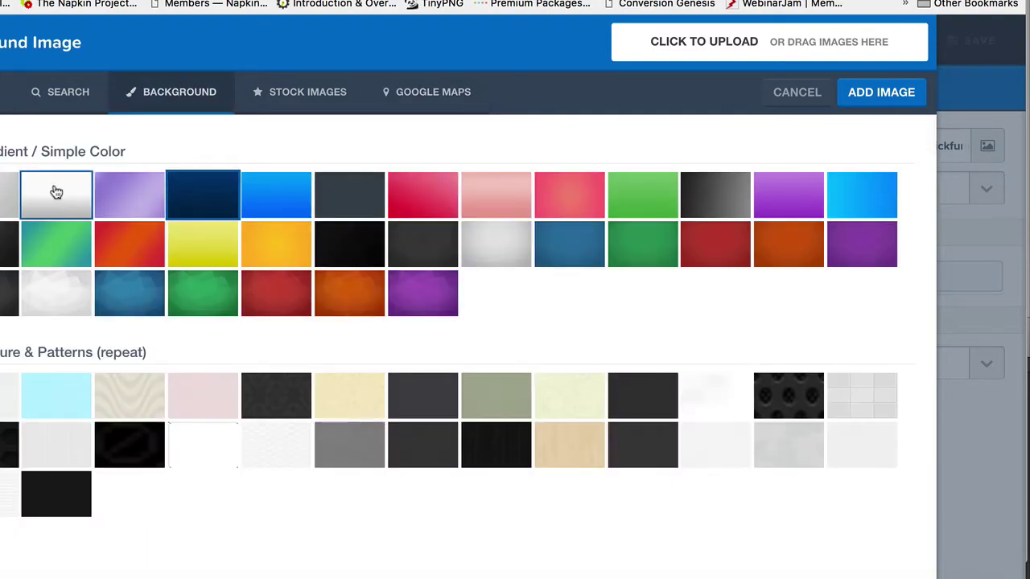
{"action": "left_click", "coordinate": [487, 241]}
{"action": "left_click", "coordinate": [21, 342]}
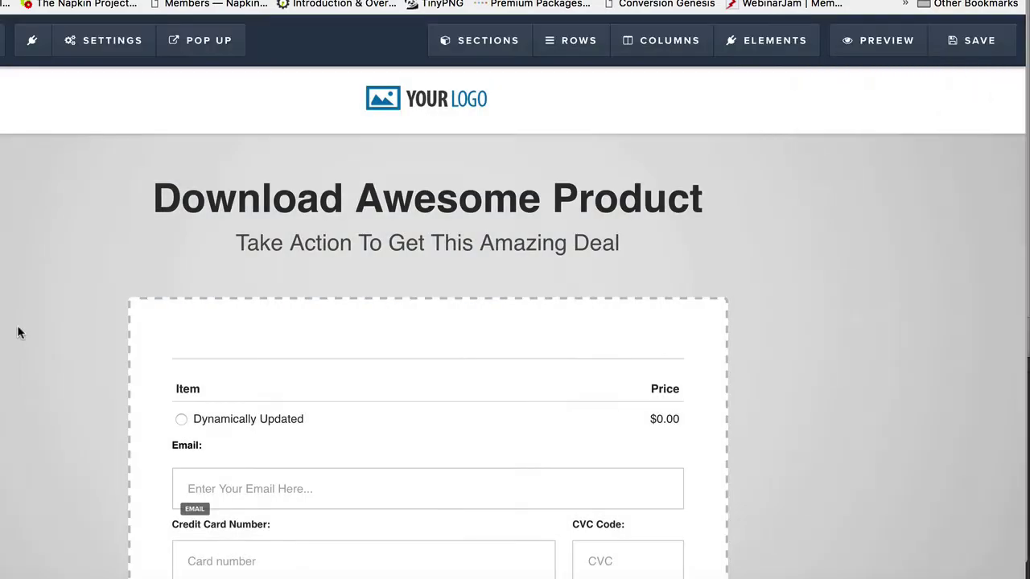
Examine the logo's image settings, the main headline text and the order form fields on the page.
{"action": "left_click", "coordinate": [426, 98]}
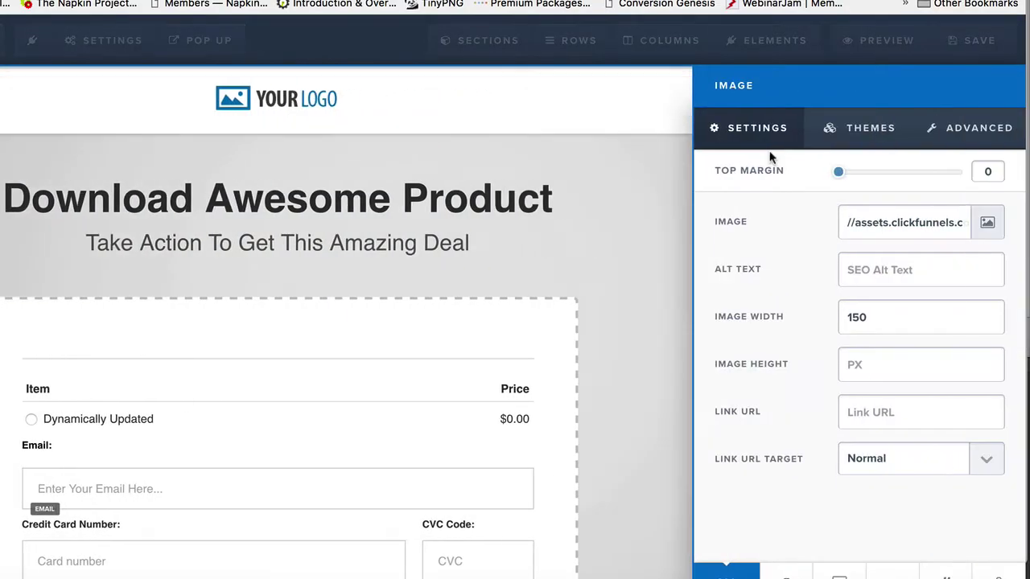
{"action": "left_click", "coordinate": [591, 223]}
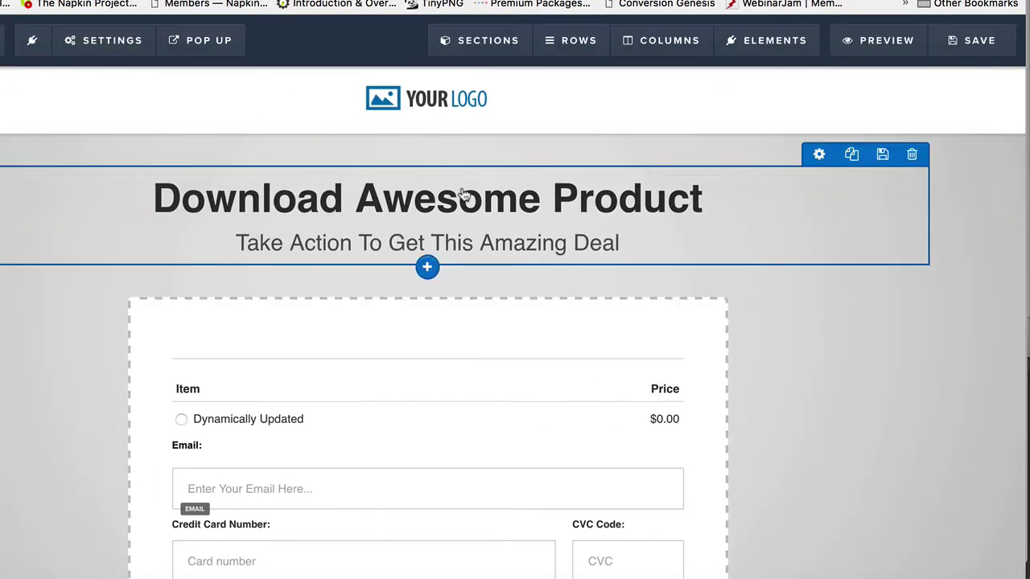
{"action": "triple_click", "coordinate": [469, 201]}
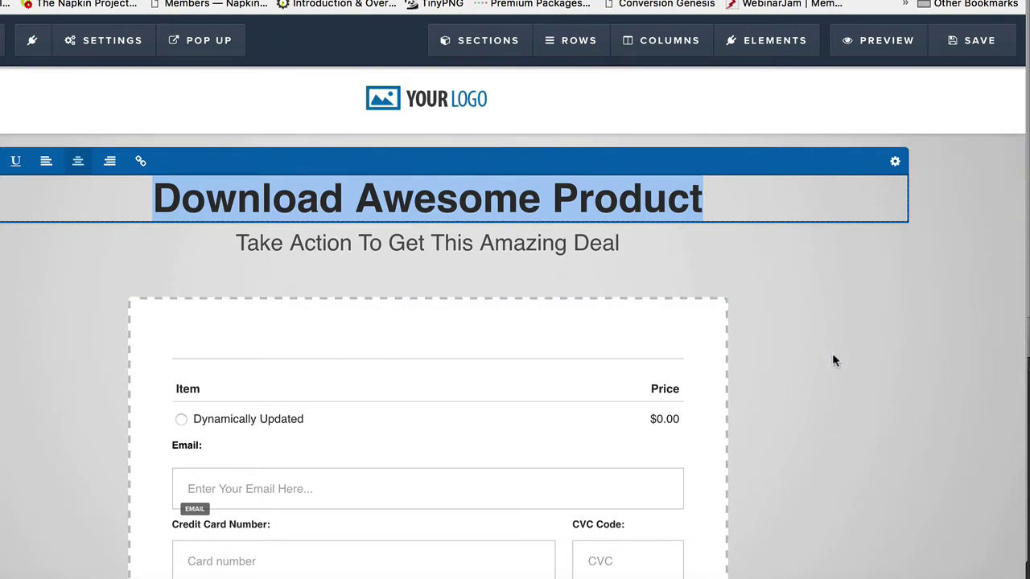
{"action": "scroll", "coordinate": [832, 354], "scroll_direction": "down", "scroll_amount": 4}
{"action": "scroll", "coordinate": [833, 361], "scroll_direction": "down", "scroll_amount": 2}
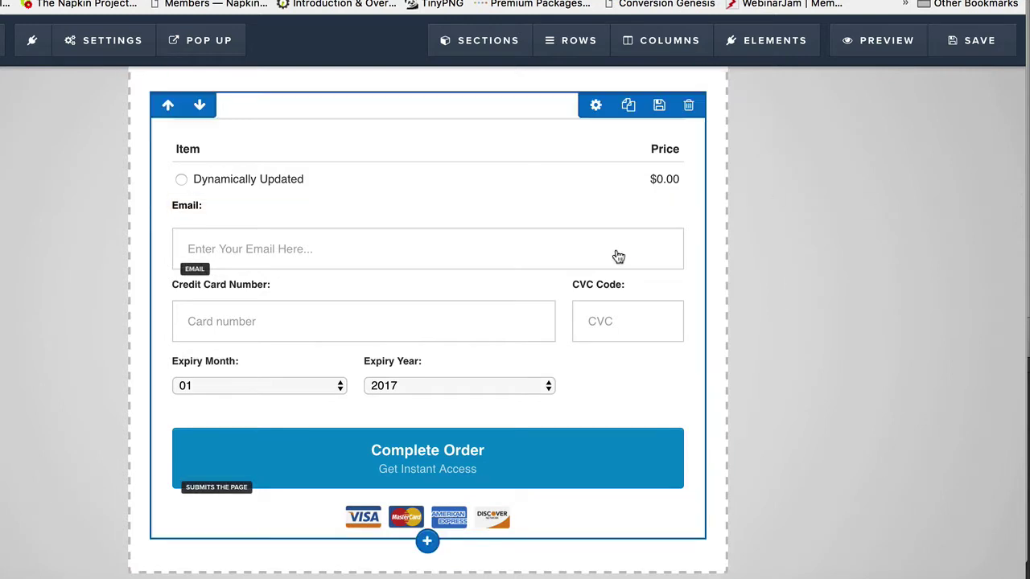
{"action": "scroll", "coordinate": [531, 198], "scroll_direction": "up", "scroll_amount": 2}
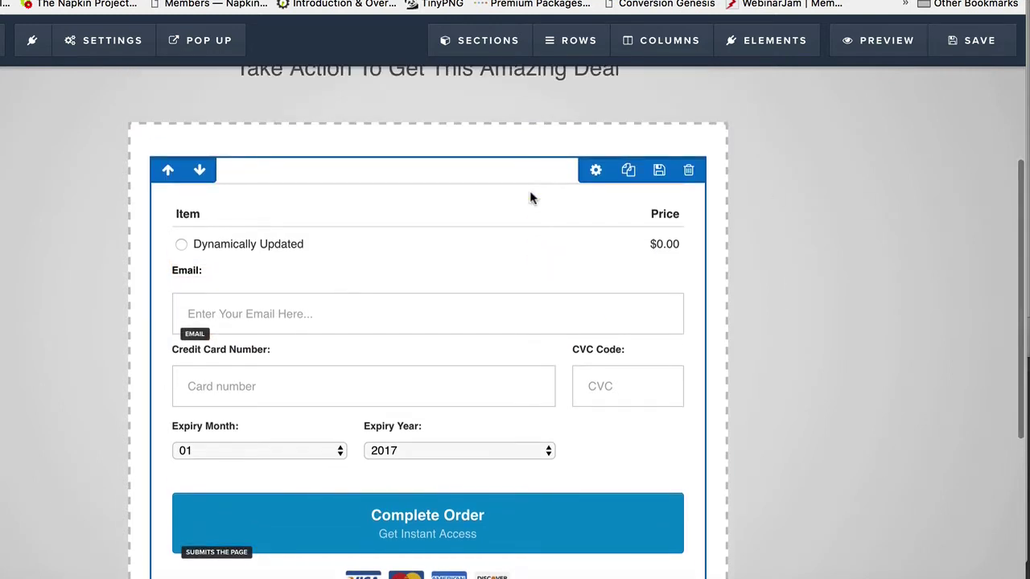
{"action": "scroll", "coordinate": [531, 198], "scroll_direction": "up", "scroll_amount": 1}
{"action": "scroll", "coordinate": [533, 198], "scroll_direction": "down", "scroll_amount": 1}
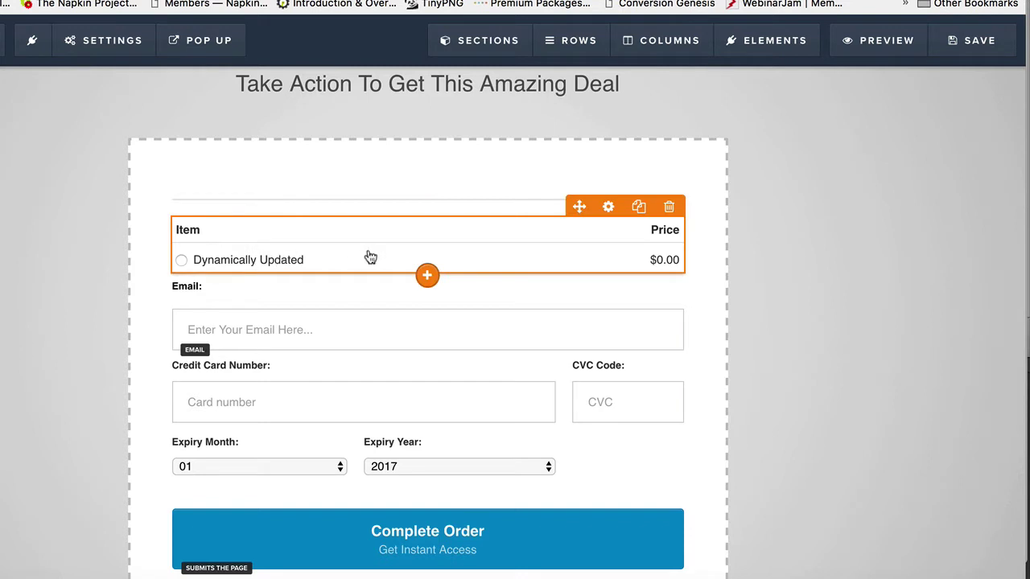
Delete the item and price element from the order form and add a new Order Select element below the divider line.
{"action": "left_click", "coordinate": [421, 273]}
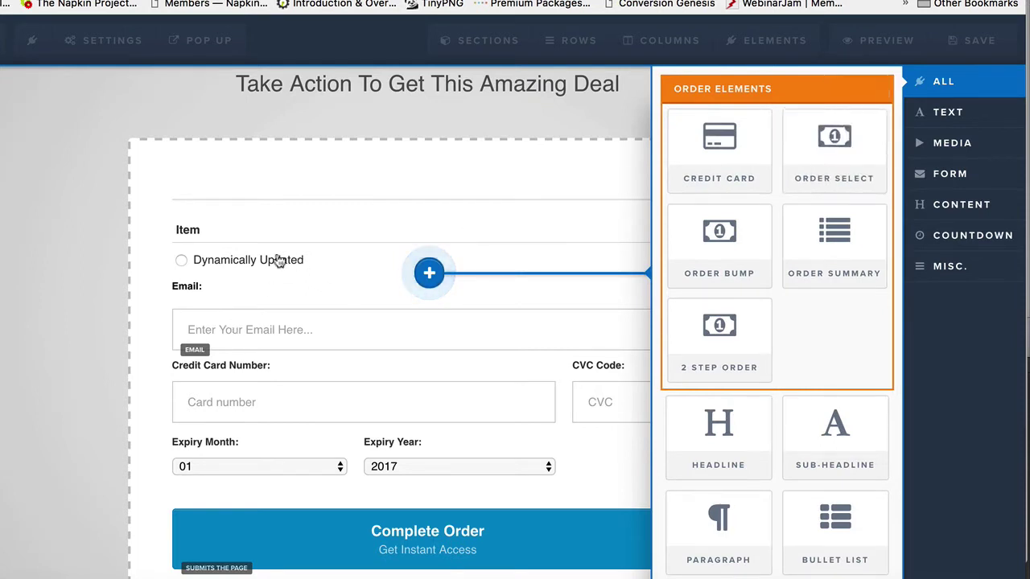
{"action": "left_click", "coordinate": [287, 222]}
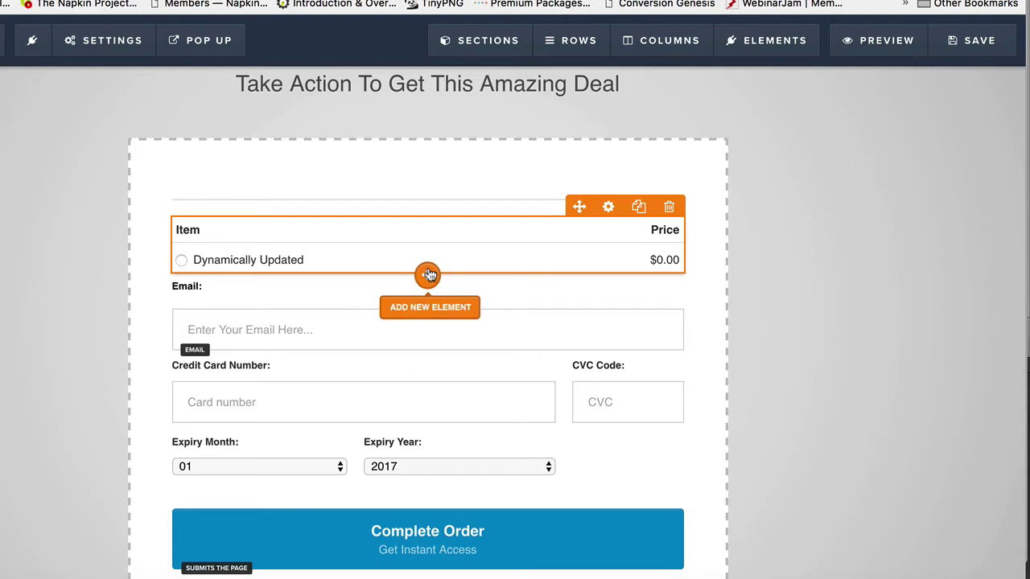
{"action": "left_click", "coordinate": [668, 207]}
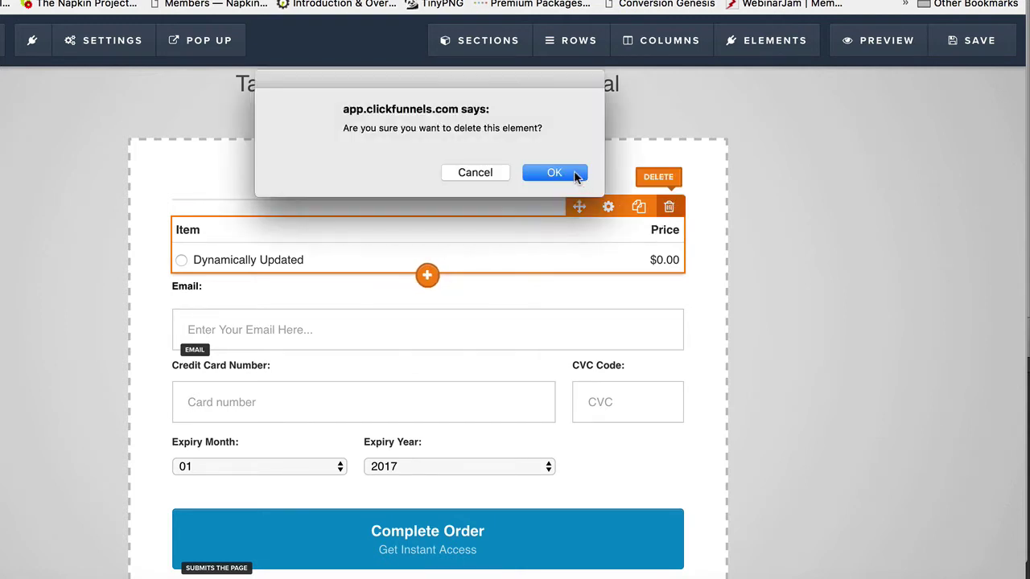
{"action": "left_click", "coordinate": [559, 174]}
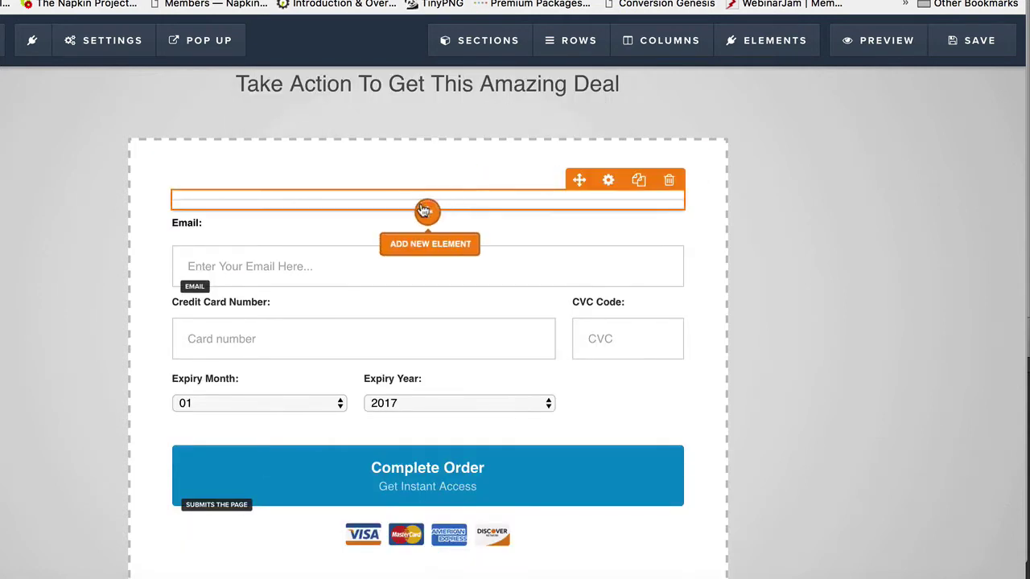
{"action": "left_click", "coordinate": [426, 211]}
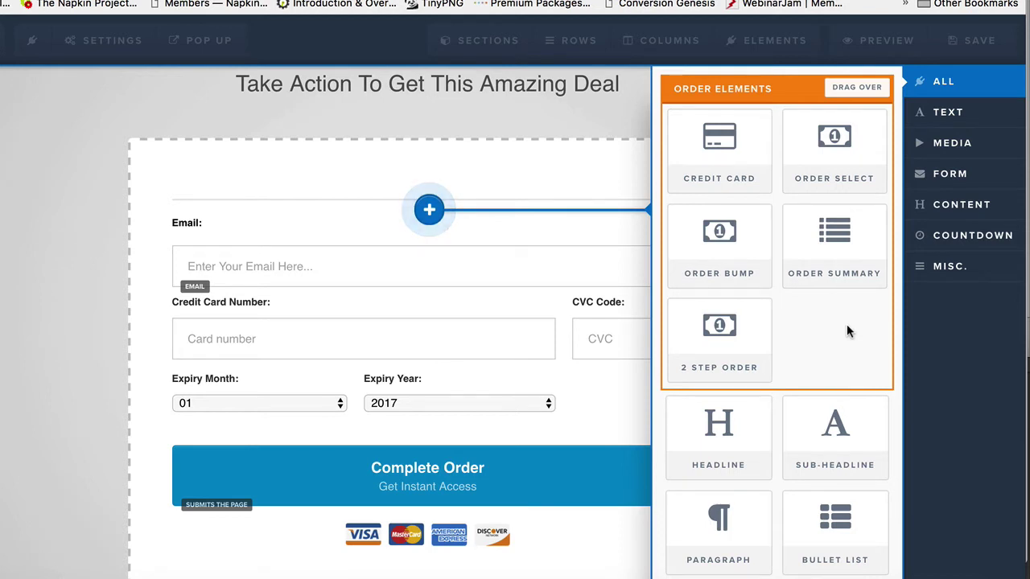
{"action": "left_click", "coordinate": [837, 149]}
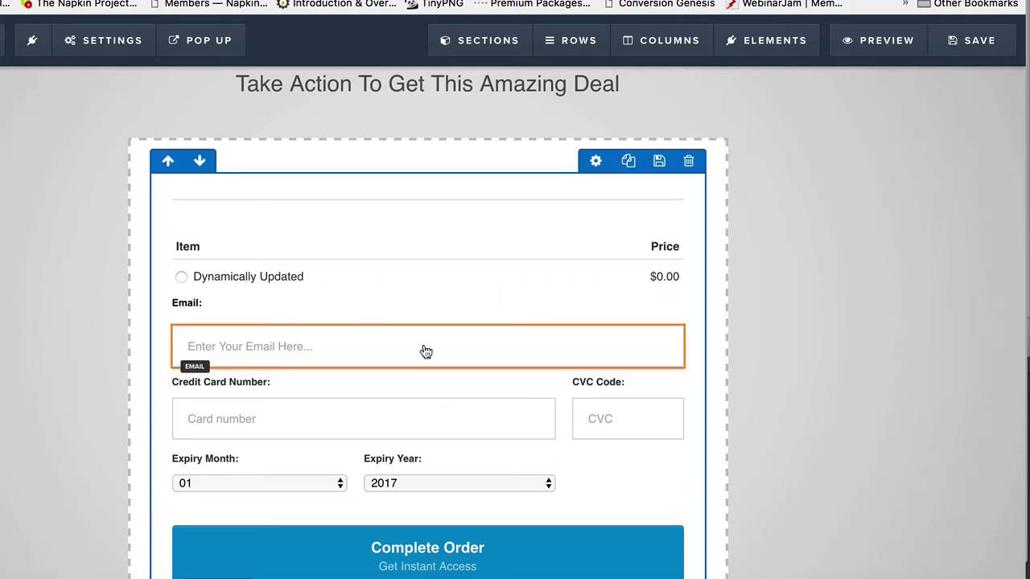
Add a Shipping Address form element directly below the email field of the order form.
{"action": "left_click", "coordinate": [428, 369]}
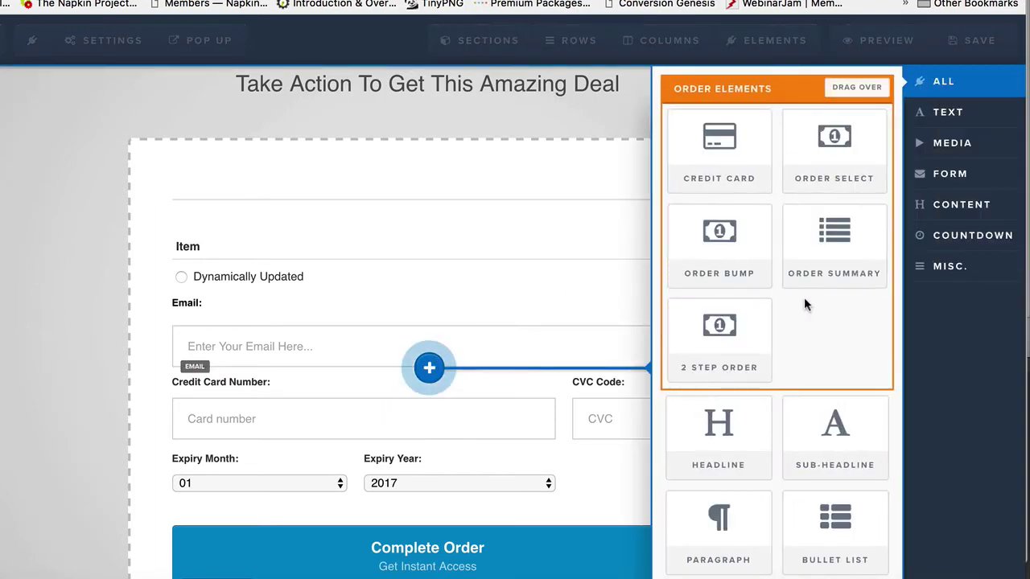
{"action": "scroll", "coordinate": [805, 302], "scroll_direction": "down", "scroll_amount": 5}
{"action": "scroll", "coordinate": [804, 302], "scroll_direction": "down", "scroll_amount": 3}
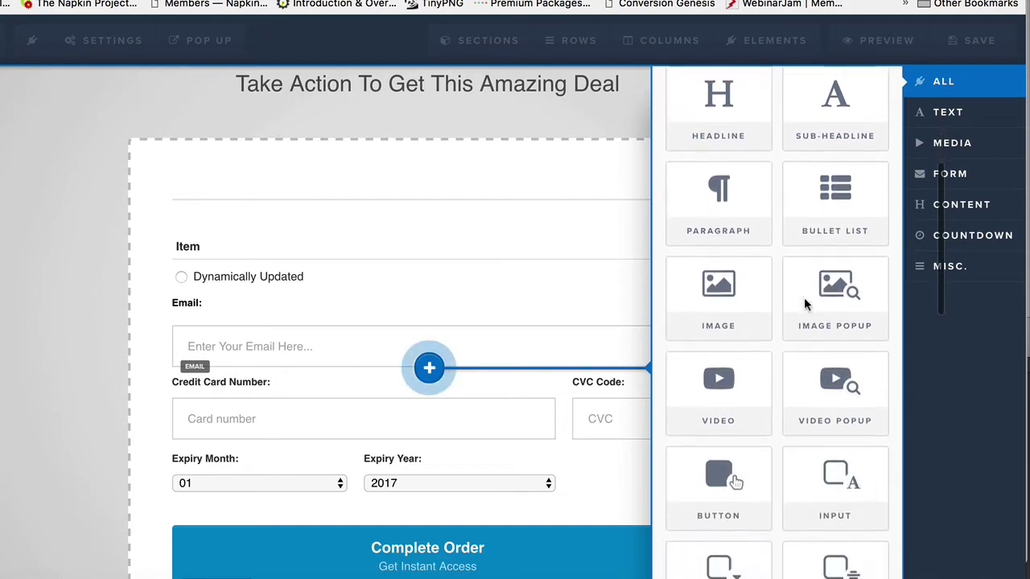
{"action": "scroll", "coordinate": [804, 302], "scroll_direction": "up", "scroll_amount": 3}
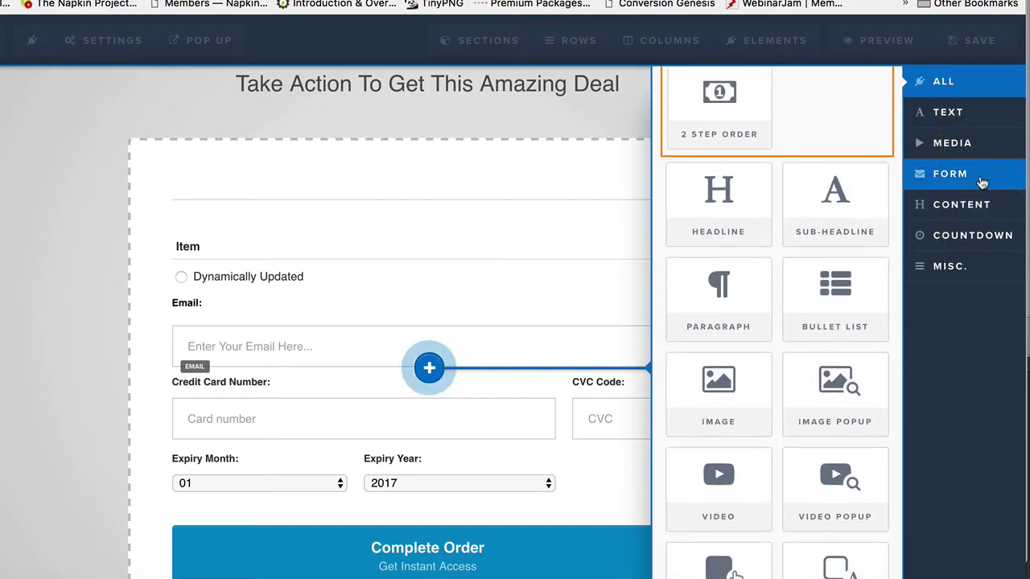
{"action": "left_click", "coordinate": [981, 183]}
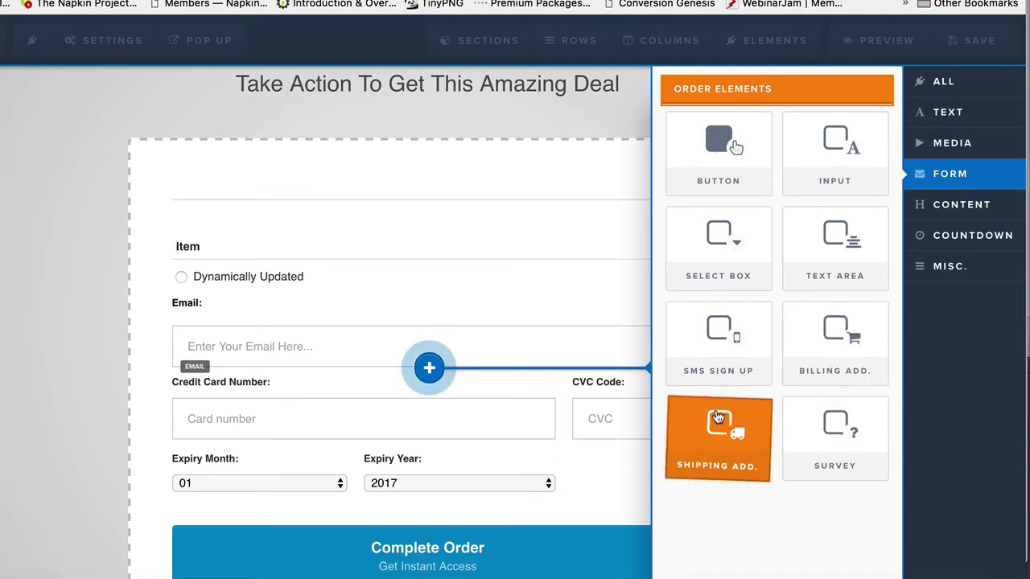
{"action": "left_click_drag", "start_coordinate": [718, 418], "coordinate": [711, 410]}
{"action": "scroll", "coordinate": [538, 352], "scroll_direction": "down", "scroll_amount": 2}
{"action": "scroll", "coordinate": [539, 352], "scroll_direction": "down", "scroll_amount": 1}
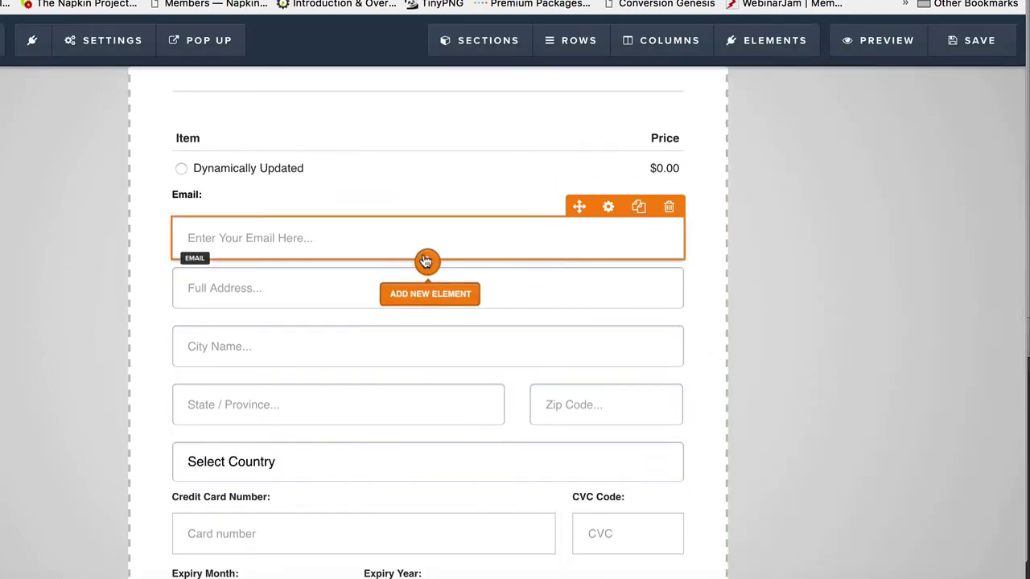
Add a sub-headline element below the email field of the order form and delete the large headline that comes with it.
{"action": "left_click", "coordinate": [426, 262]}
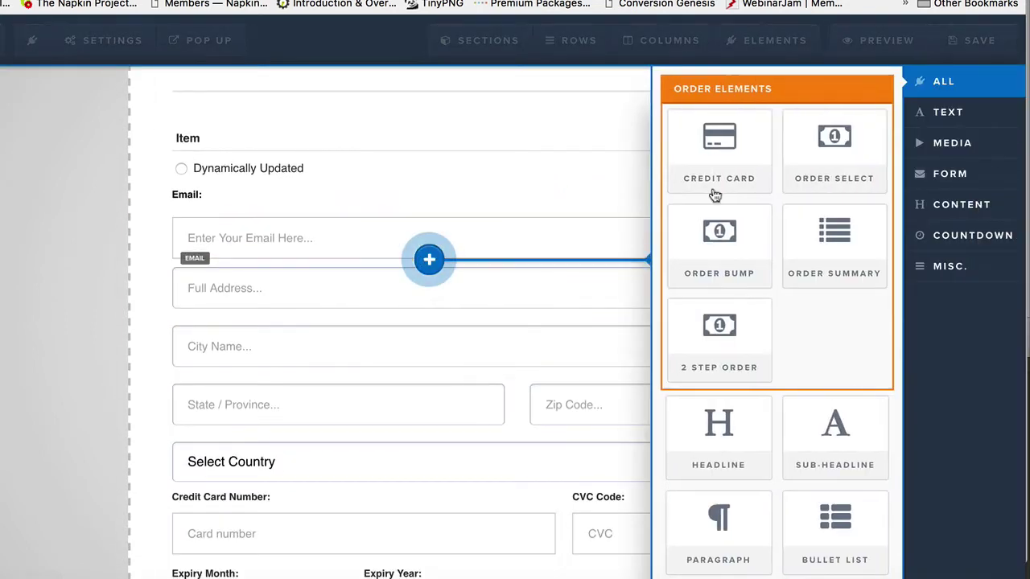
{"action": "left_click", "coordinate": [817, 435]}
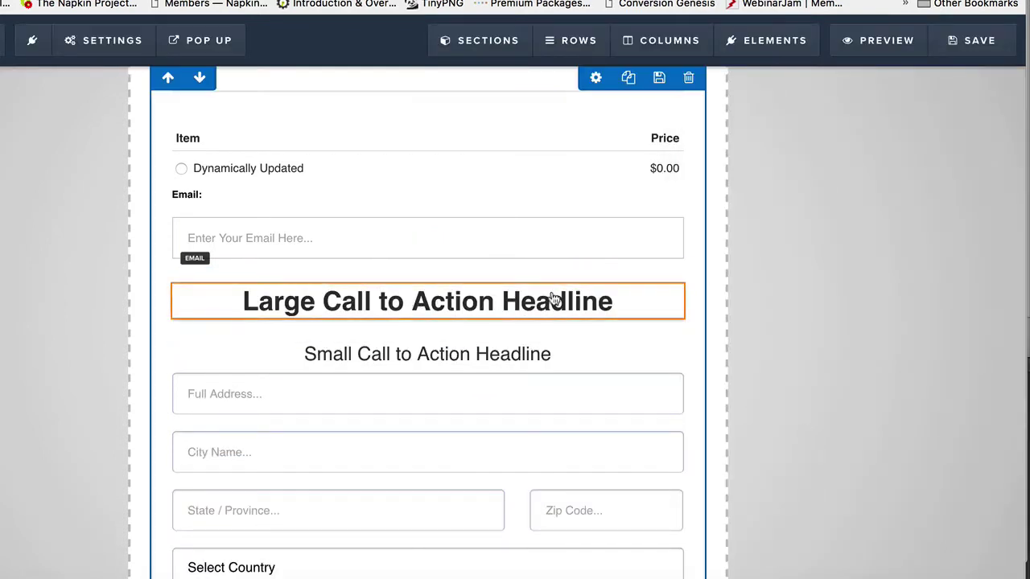
{"action": "left_click", "coordinate": [669, 273]}
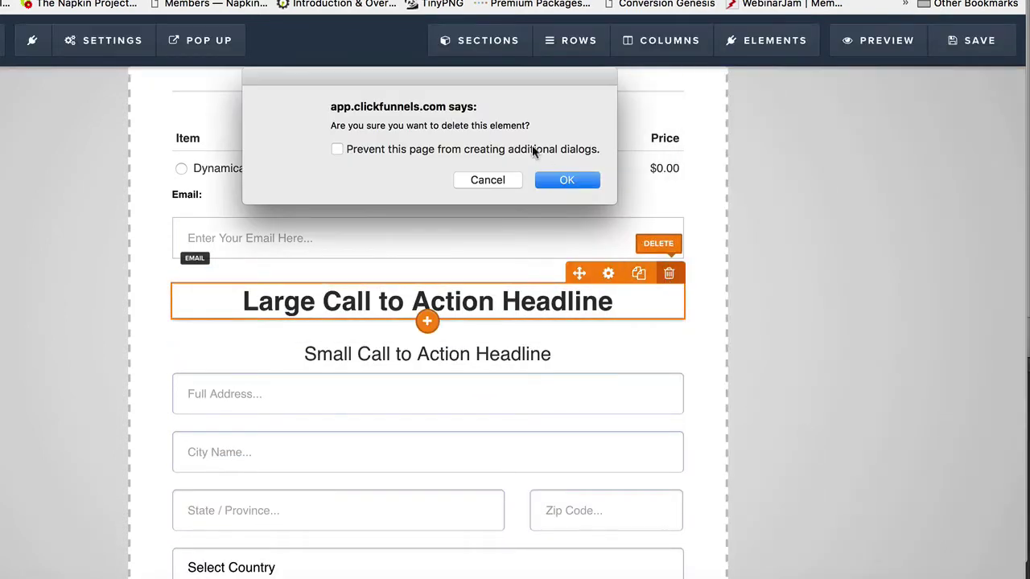
{"action": "left_click", "coordinate": [553, 179]}
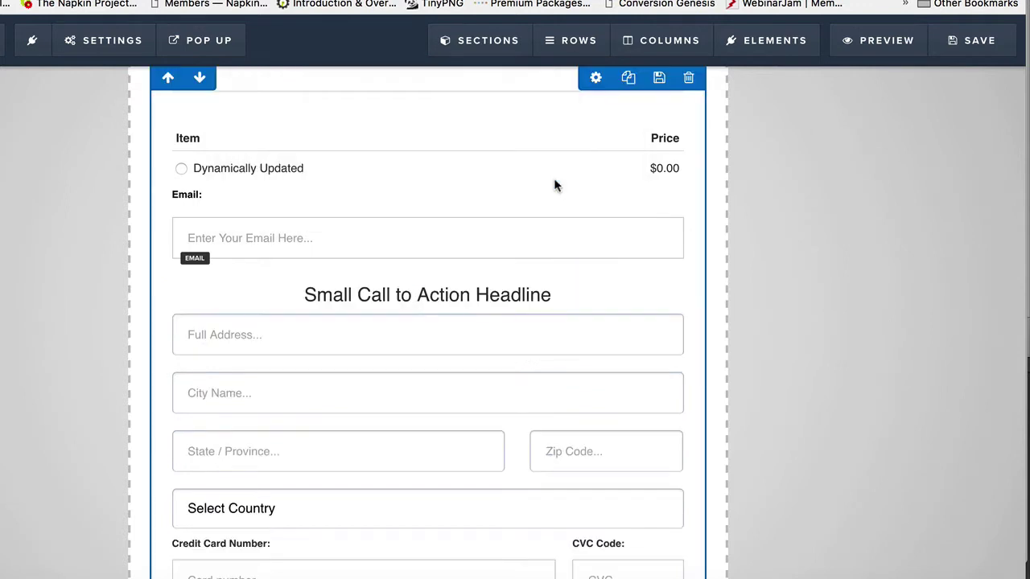
Replace the sub-headline's text with "Enter Your Shipping Address Below" and align it left.
{"action": "double_click", "coordinate": [453, 296]}
{"action": "triple_click", "coordinate": [453, 297]}
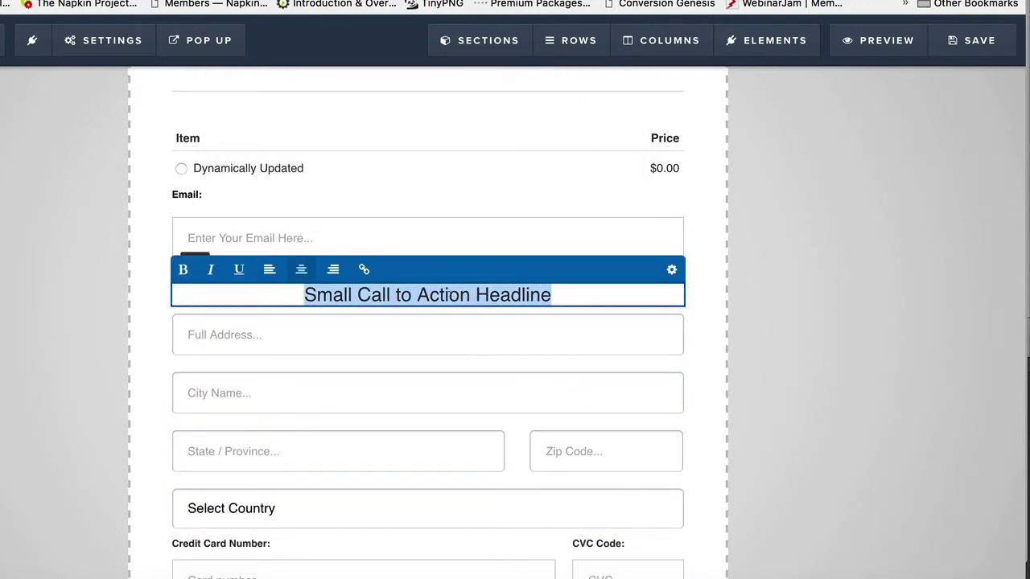
{"action": "type", "text": "Enter "}
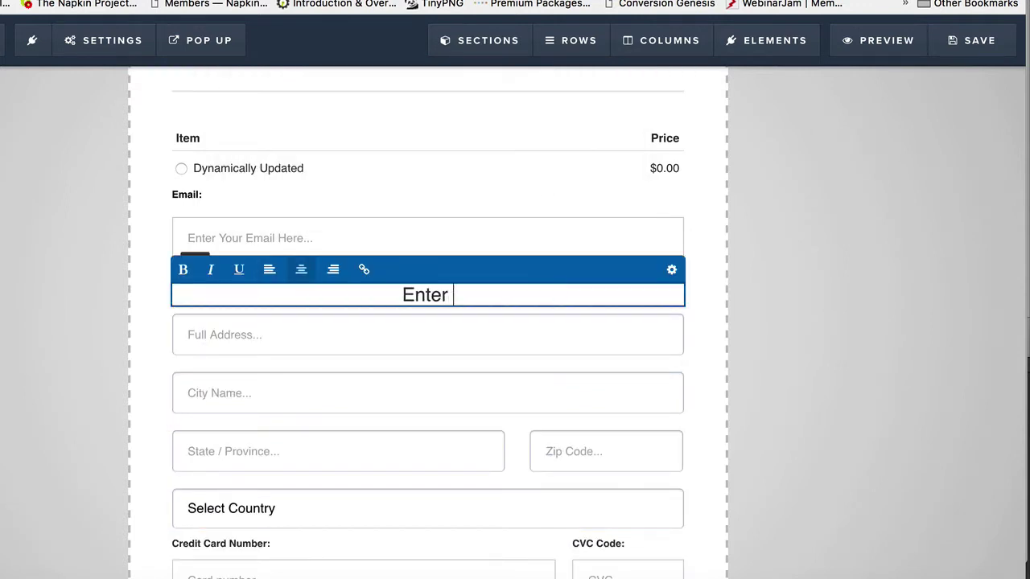
{"action": "type", "text": "Your Shipping Address Below"}
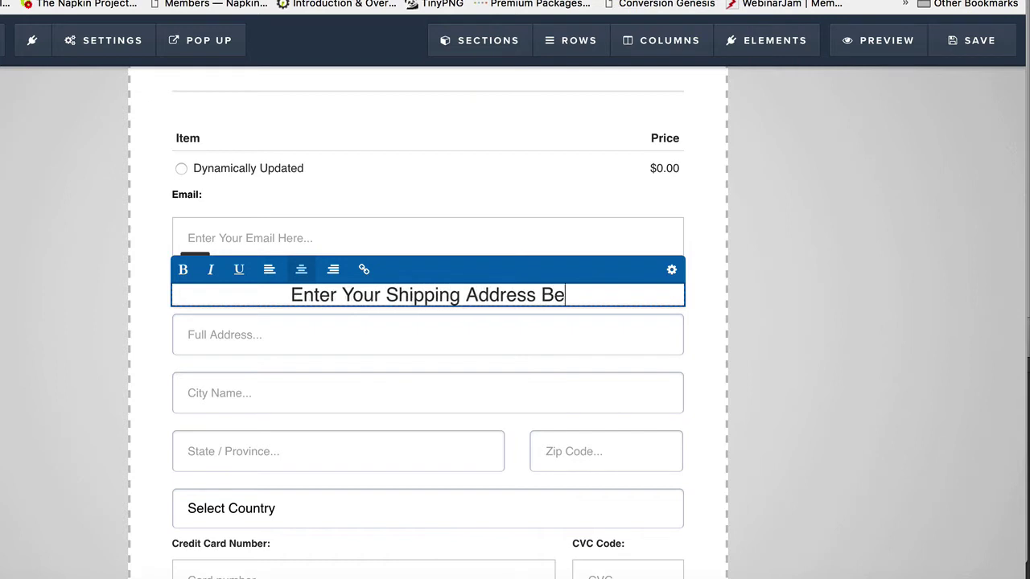
{"action": "left_click", "coordinate": [269, 269]}
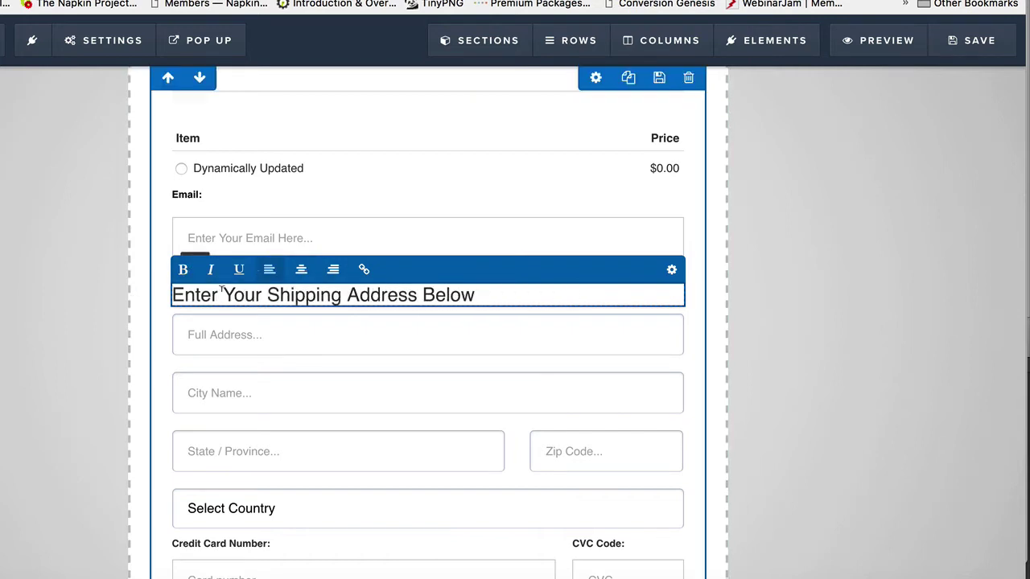
Make the "Enter Your Shipping Address Below" sub-headline bold and set its top margin to 35.
{"action": "triple_click", "coordinate": [223, 293]}
{"action": "left_click", "coordinate": [181, 271]}
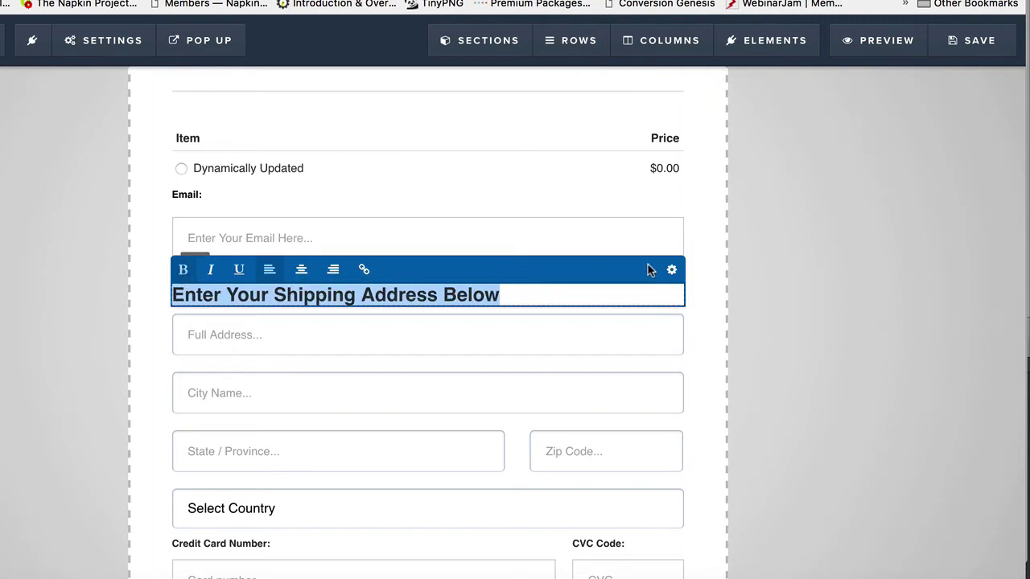
{"action": "left_click", "coordinate": [672, 272]}
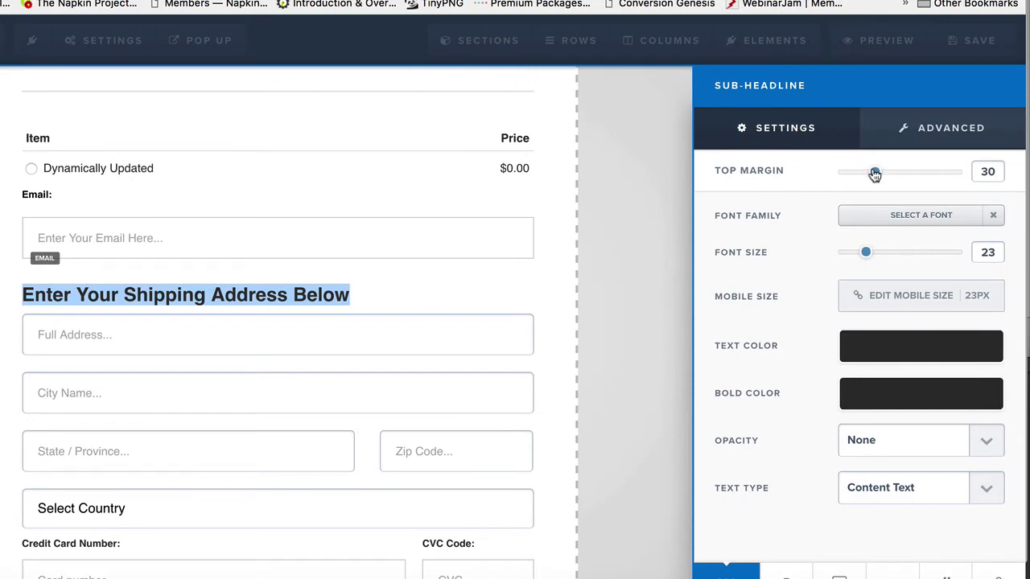
{"action": "mouse_move", "coordinate": [874, 174]}
{"action": "left_mouse_down"}
{"action": "mouse_move", "coordinate": [912, 173]}
{"action": "mouse_move", "coordinate": [863, 180]}
{"action": "mouse_move", "coordinate": [881, 184]}
{"action": "left_mouse_up"}
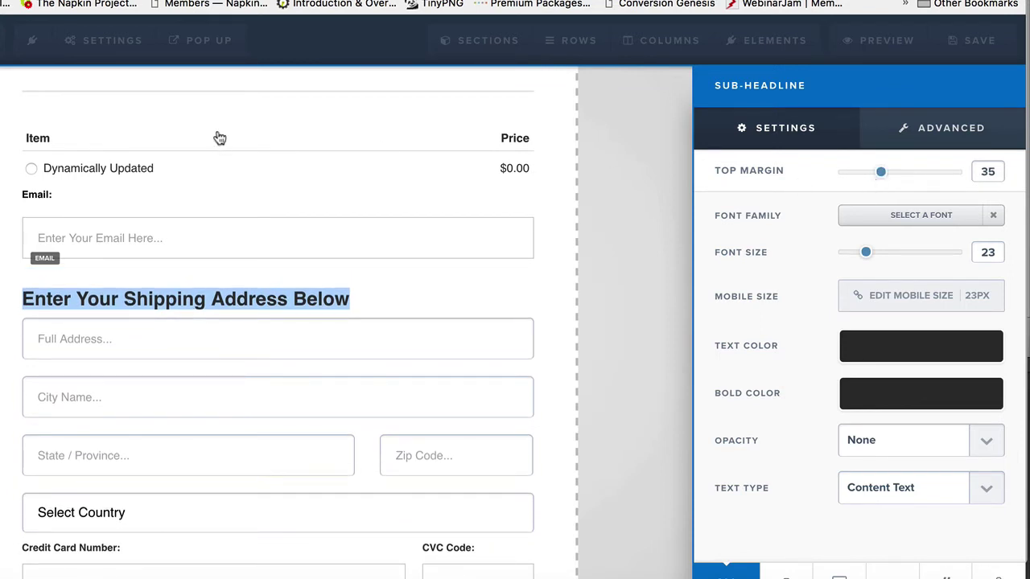
{"action": "left_click", "coordinate": [118, 277]}
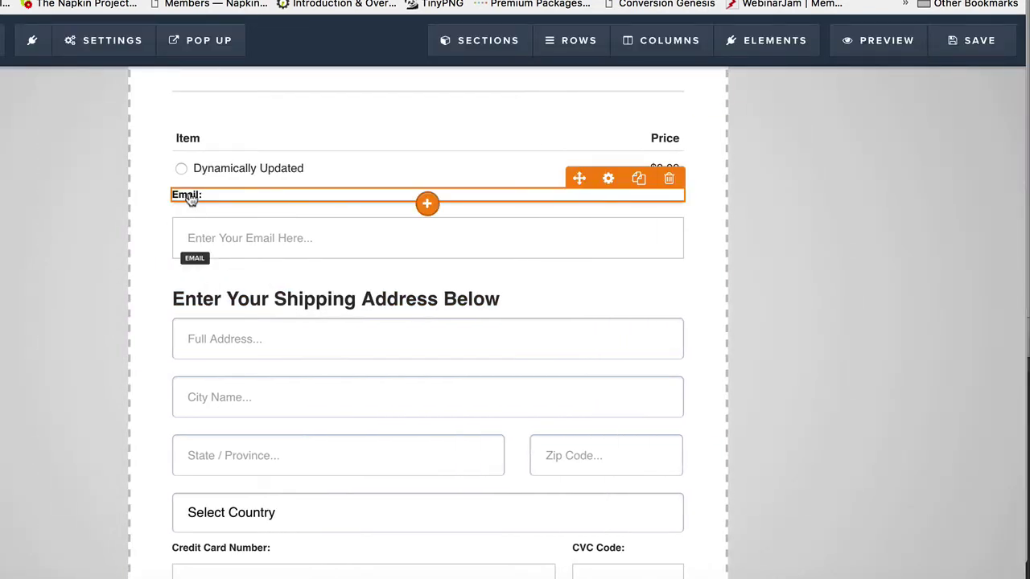
Clone the "Email:" label and change the lower copy's text to "Enter Your Shipping Address:".
{"action": "left_click", "coordinate": [639, 178]}
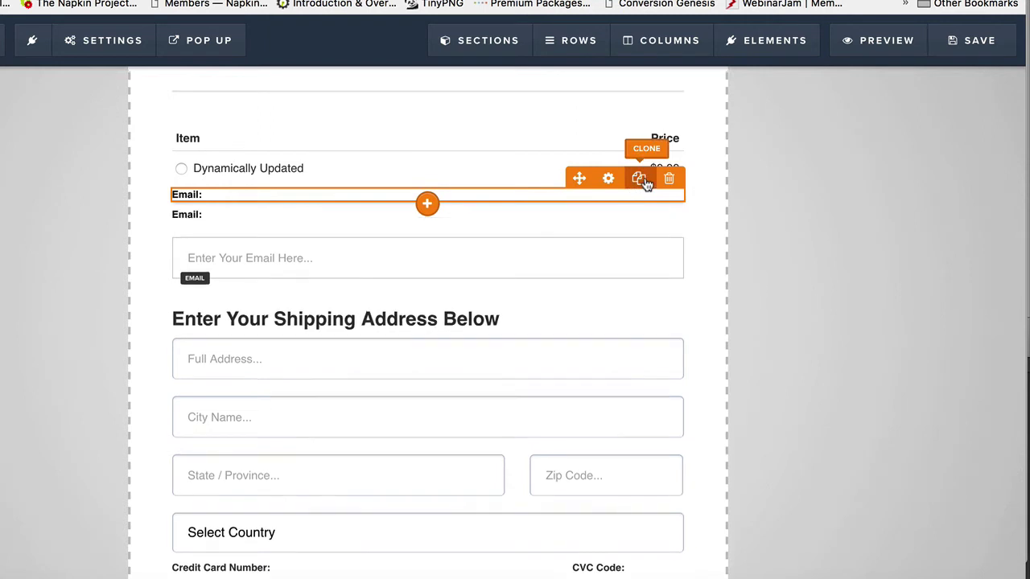
{"action": "double_click", "coordinate": [198, 214]}
{"action": "type", "text": "Enter Your Shipping Address"}
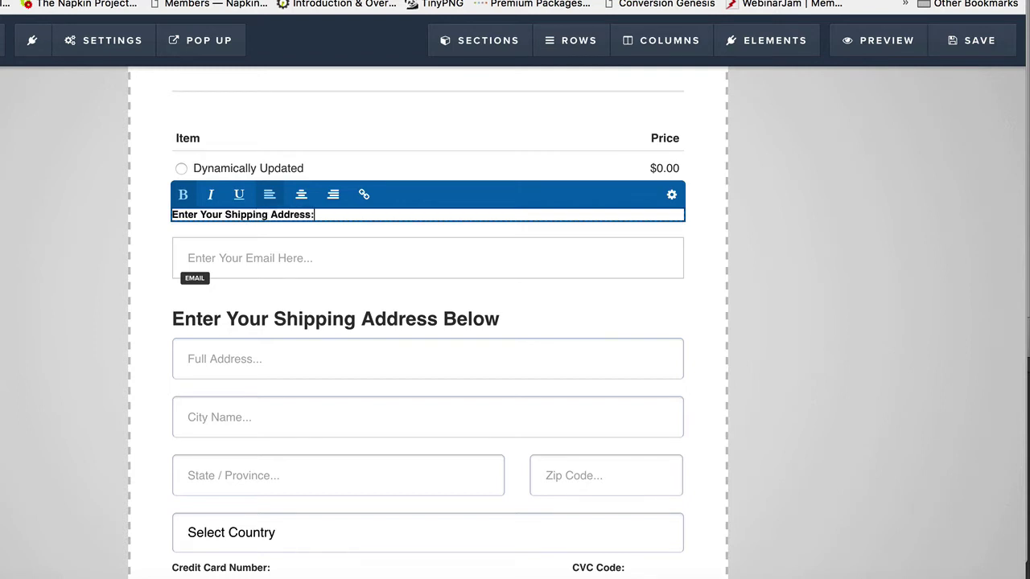
{"action": "left_click", "coordinate": [153, 228]}
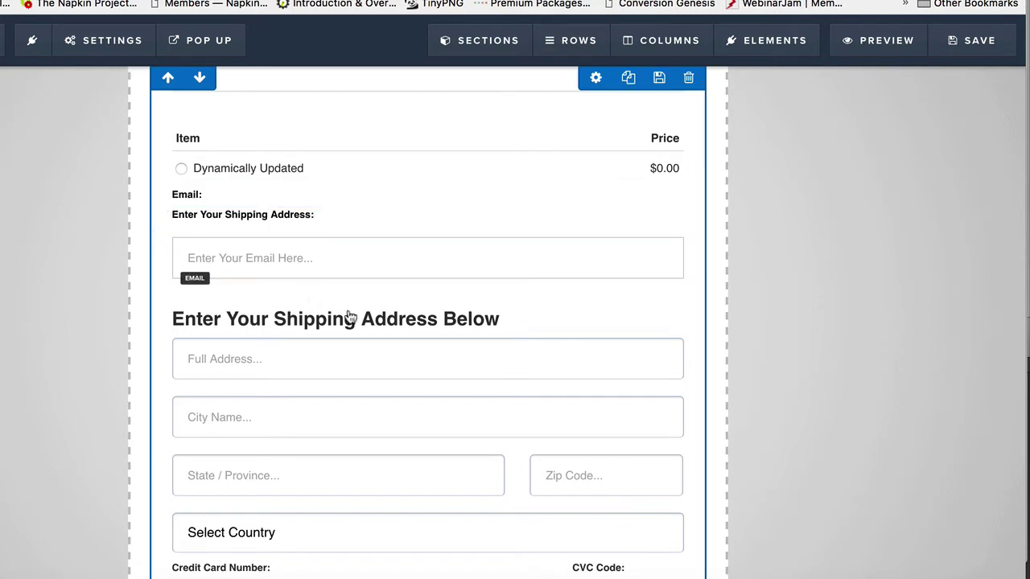
Delete the "Enter Your Shipping Address Below" sub-headline and move the "Enter Your Shipping Address:" label between the email and full address fields.
{"action": "left_click", "coordinate": [668, 298]}
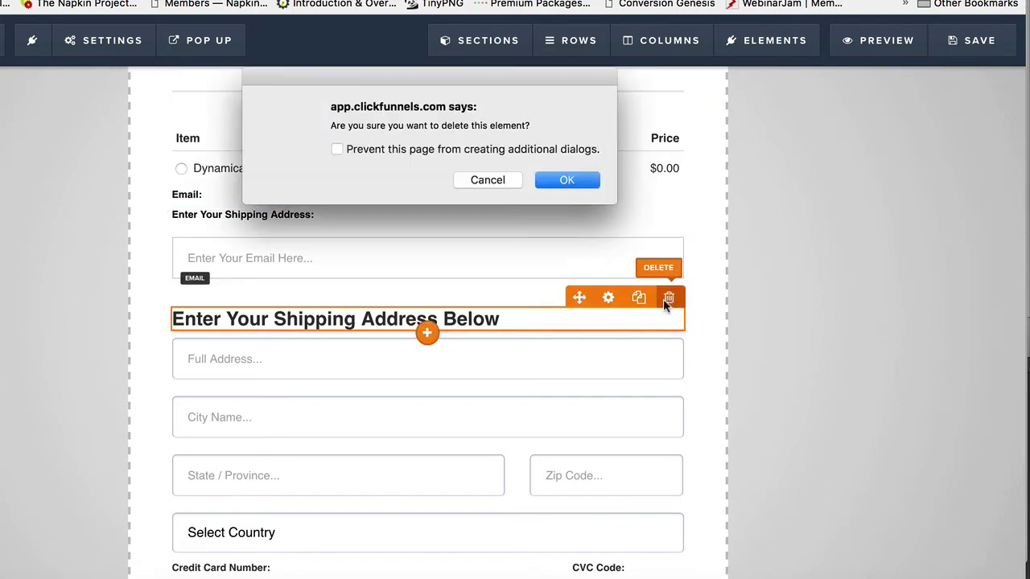
{"action": "left_click", "coordinate": [567, 181]}
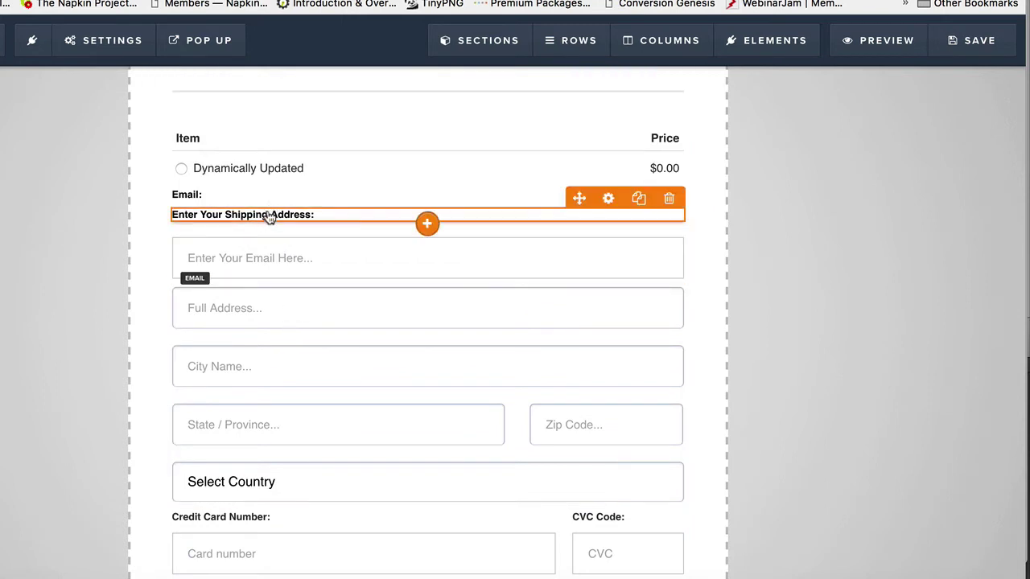
{"action": "left_click_drag", "start_coordinate": [270, 218], "coordinate": [265, 278]}
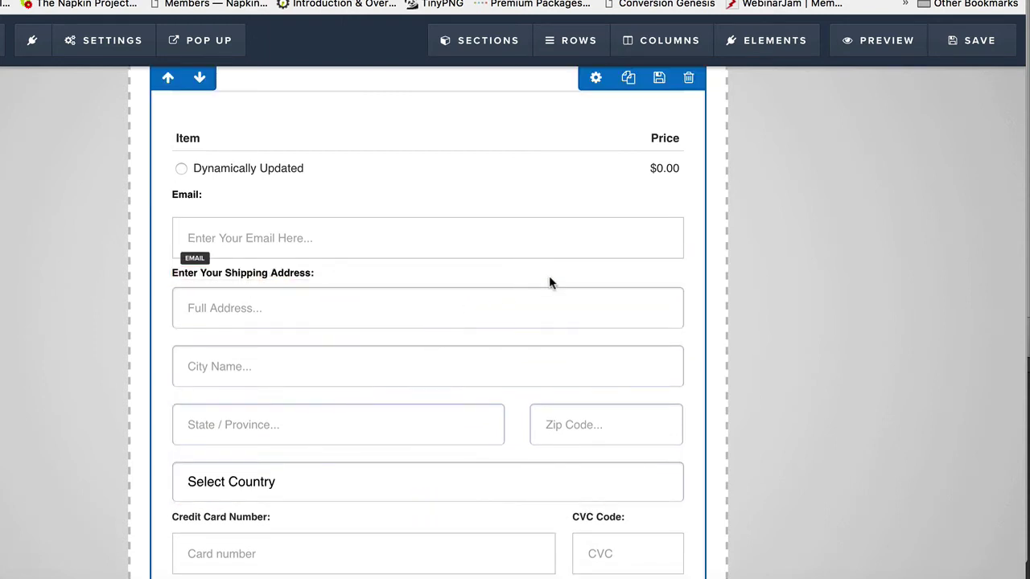
Increase the top margin of the "Enter Your Shipping Address:" label to separate it from the email field.
{"action": "mouse_move", "coordinate": [575, 278]}
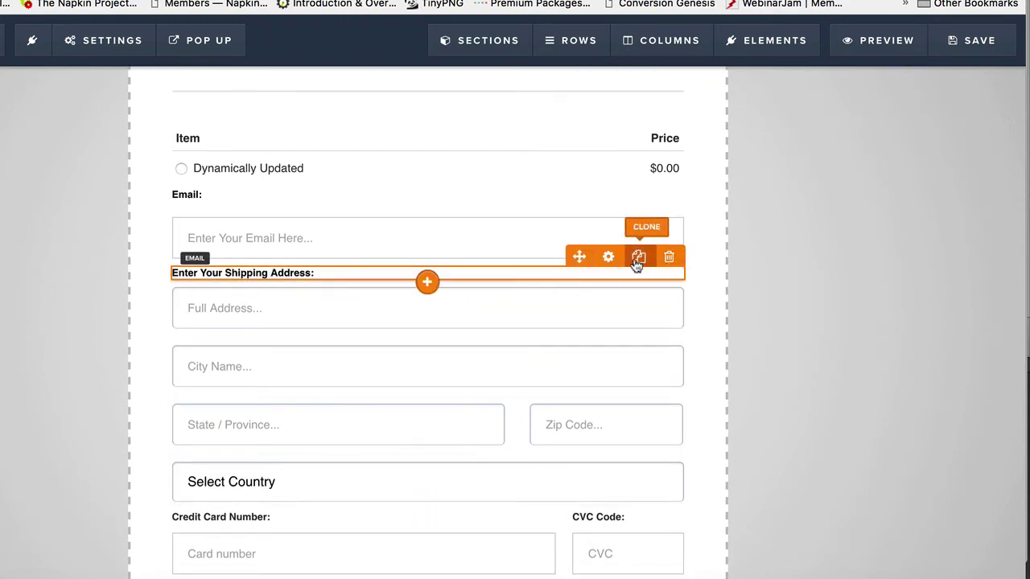
{"action": "left_click", "coordinate": [610, 257]}
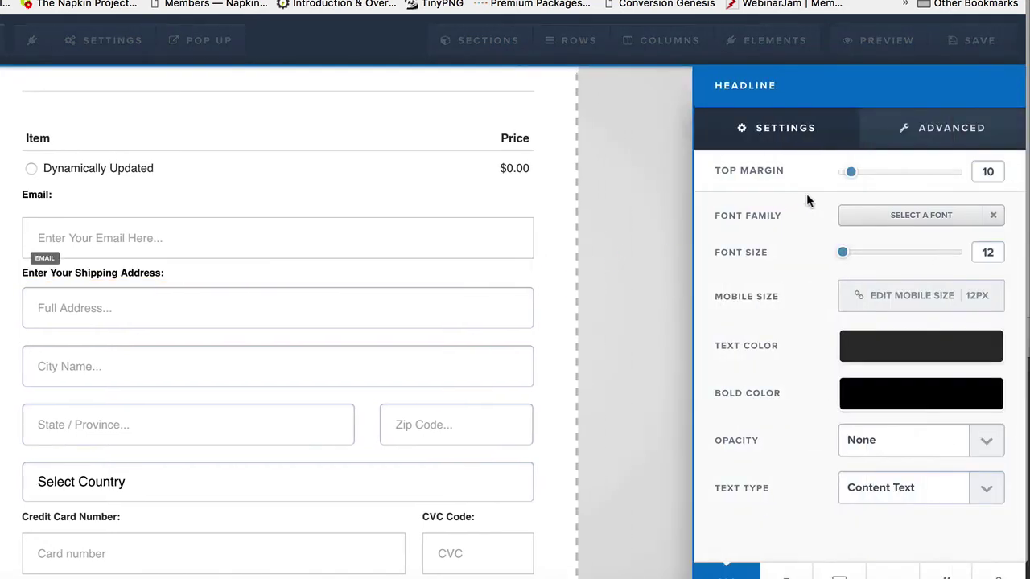
{"action": "left_click_drag", "start_coordinate": [850, 171], "coordinate": [875, 171]}
{"action": "left_click", "coordinate": [632, 268]}
Set the top margin of the credit card form below the country field to 25.
{"action": "scroll", "coordinate": [451, 372], "scroll_direction": "down", "scroll_amount": 3}
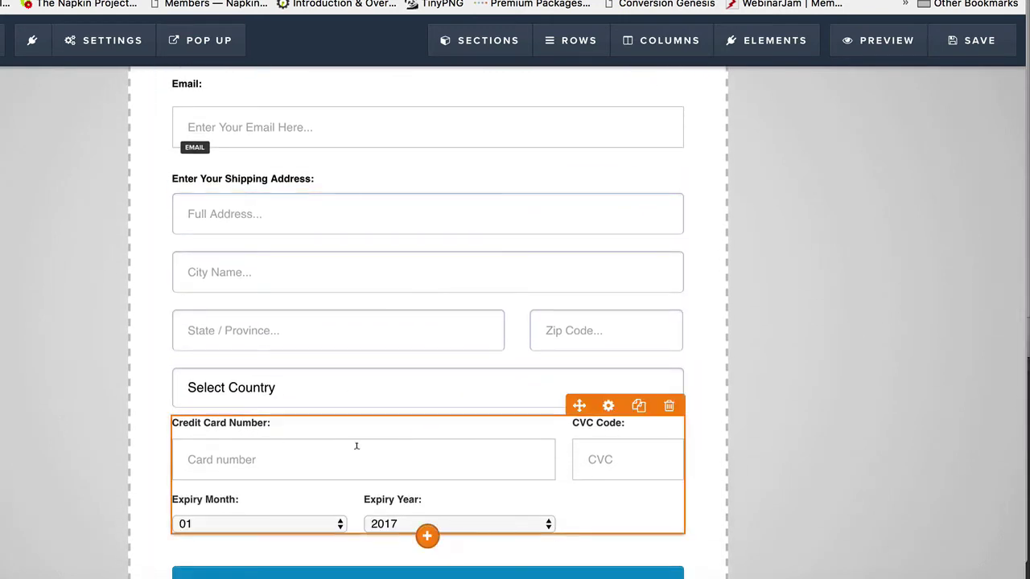
{"action": "left_click", "coordinate": [429, 536]}
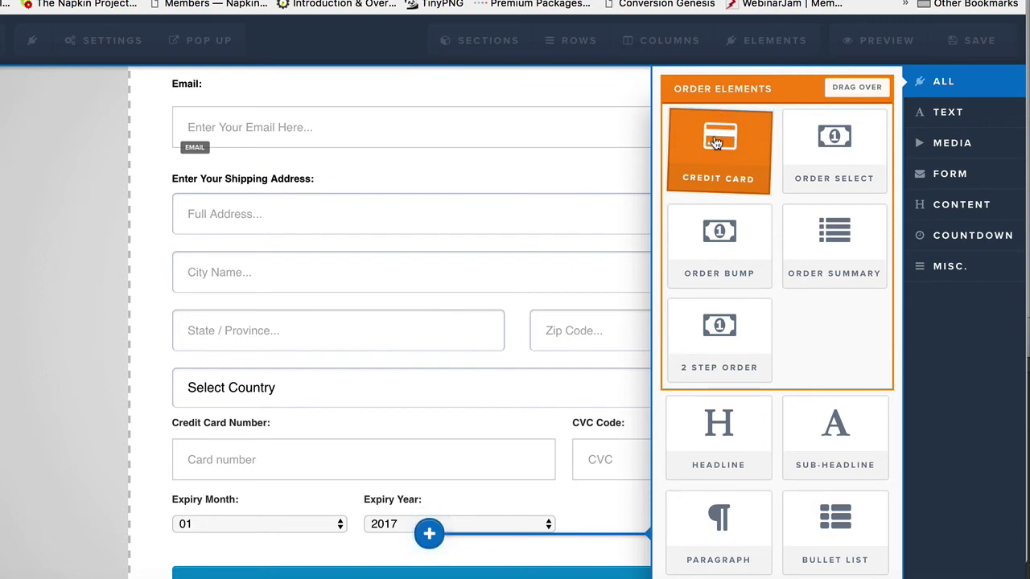
{"action": "left_click", "coordinate": [434, 435]}
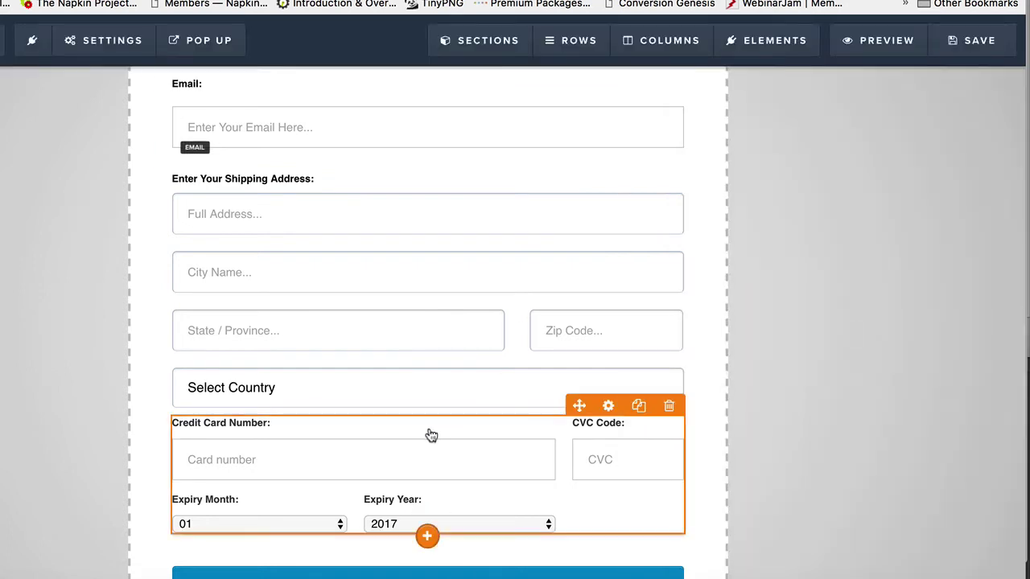
{"action": "left_click", "coordinate": [477, 450]}
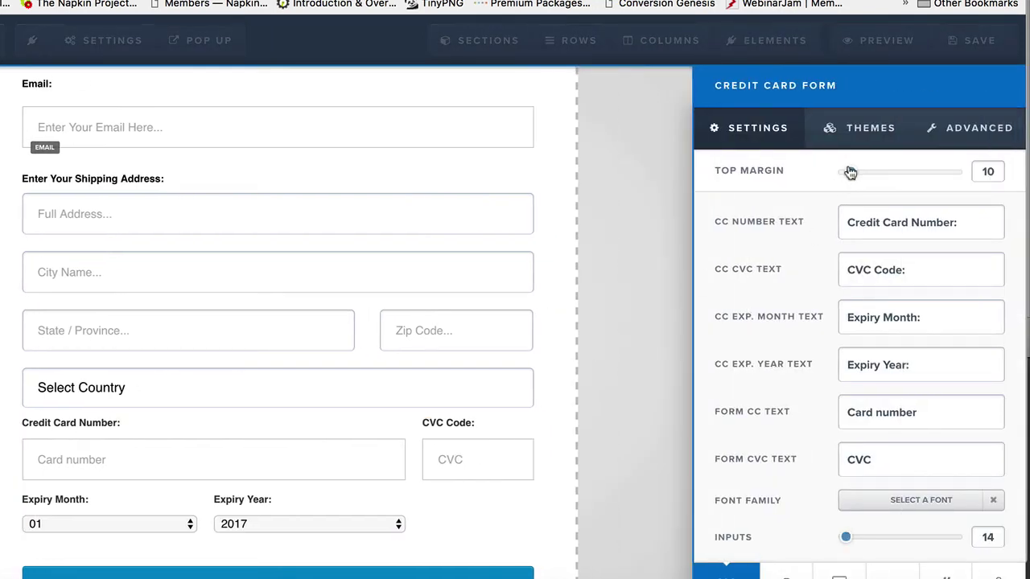
{"action": "left_click_drag", "start_coordinate": [850, 173], "coordinate": [867, 176]}
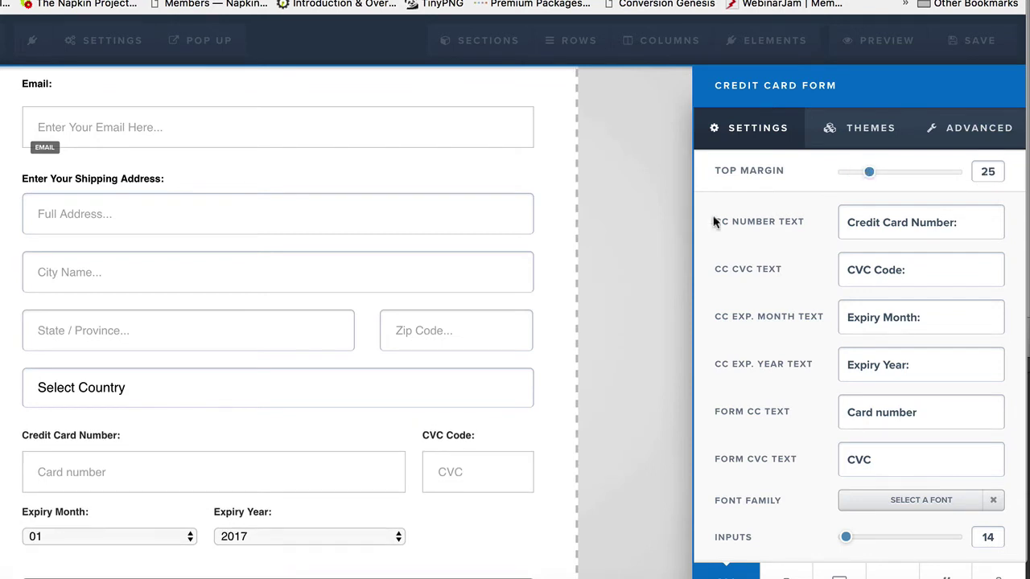
{"action": "left_click", "coordinate": [614, 277]}
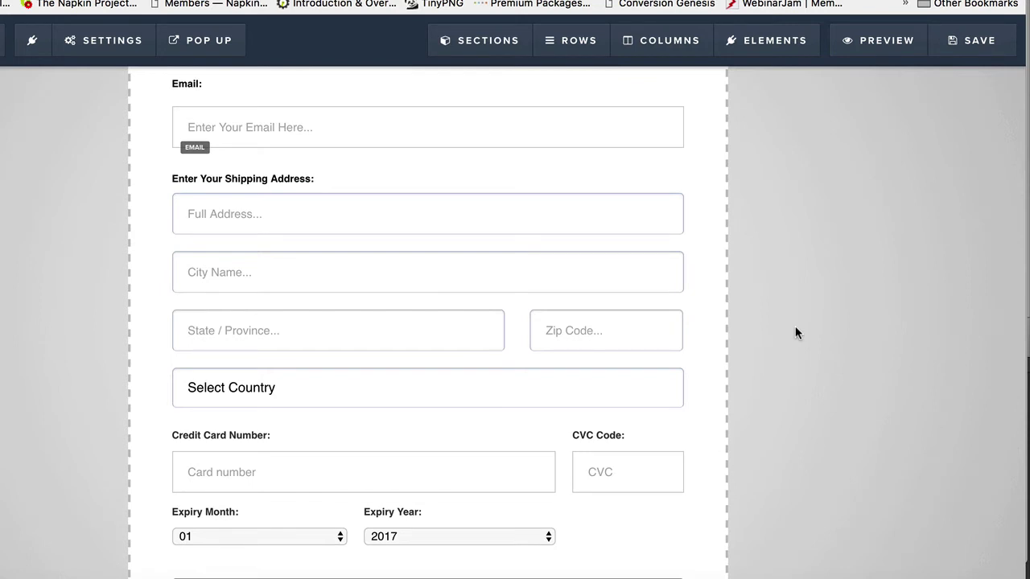
Check which action is assigned to the Complete Order button at the end of the order form.
{"action": "scroll", "coordinate": [795, 326], "scroll_direction": "down", "scroll_amount": 2}
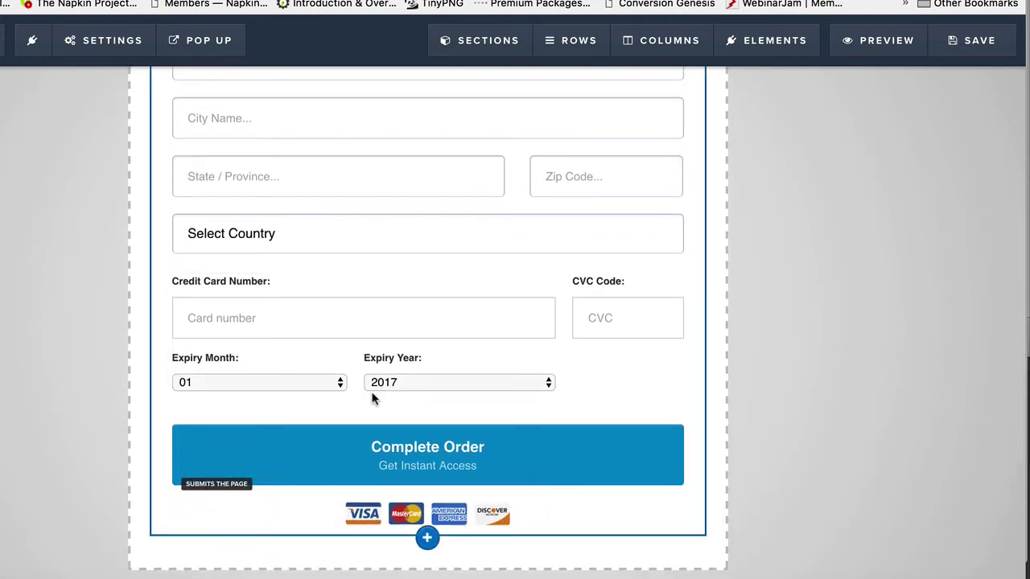
{"action": "left_click", "coordinate": [561, 459]}
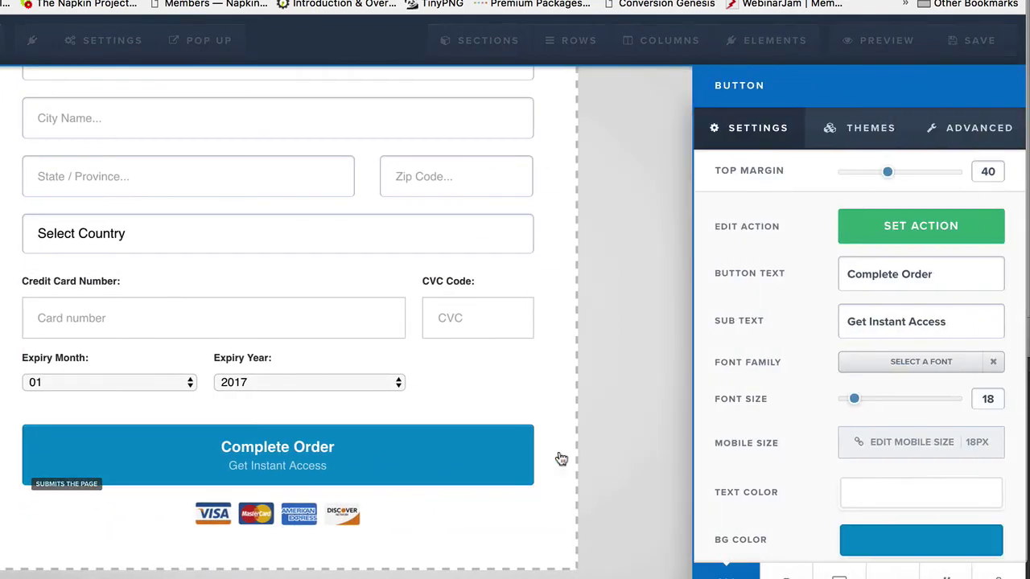
{"action": "left_click", "coordinate": [904, 228]}
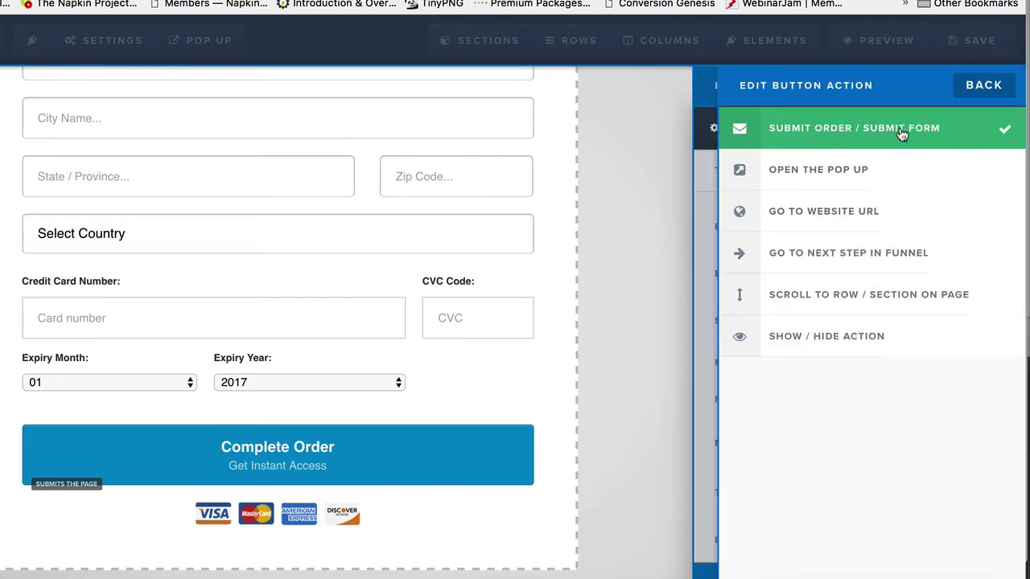
{"action": "left_click", "coordinate": [628, 246]}
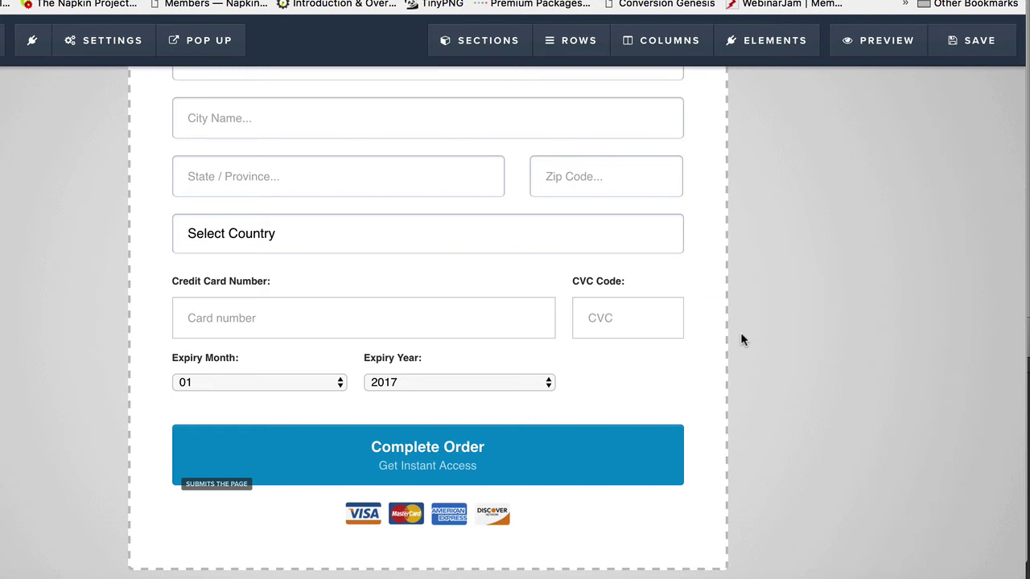
Set the page's SEO title to "This is my Order Page" and save the page.
{"action": "scroll", "coordinate": [741, 333], "scroll_direction": "up", "scroll_amount": 5}
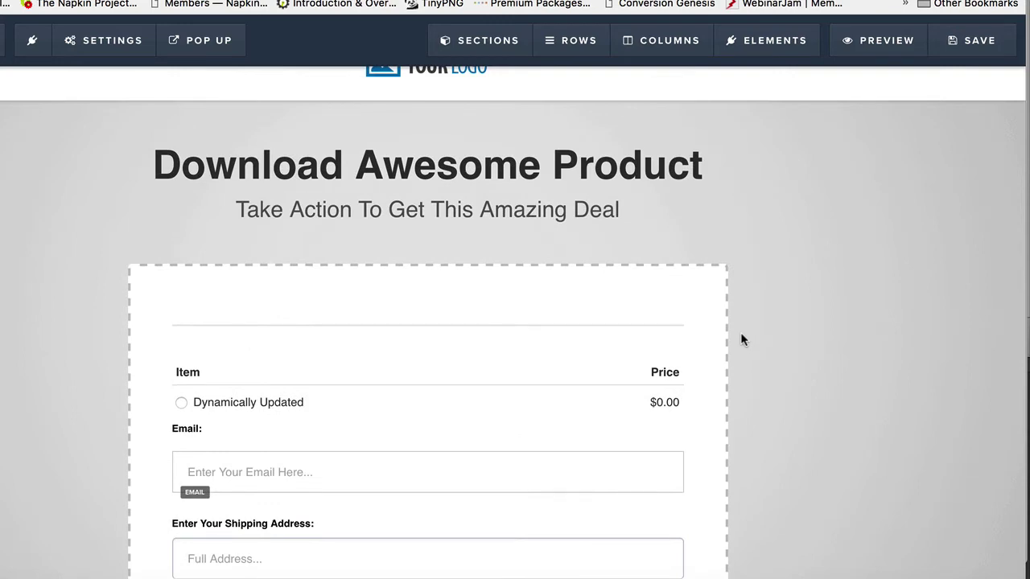
{"action": "left_click", "coordinate": [980, 40]}
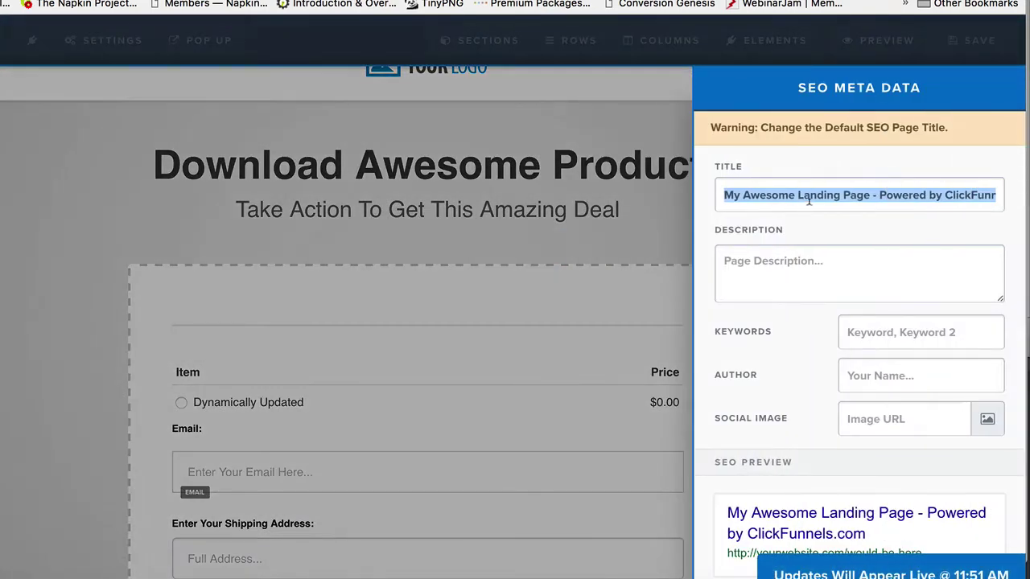
{"action": "triple_click", "coordinate": [809, 197]}
{"action": "type", "text": "This is m"}
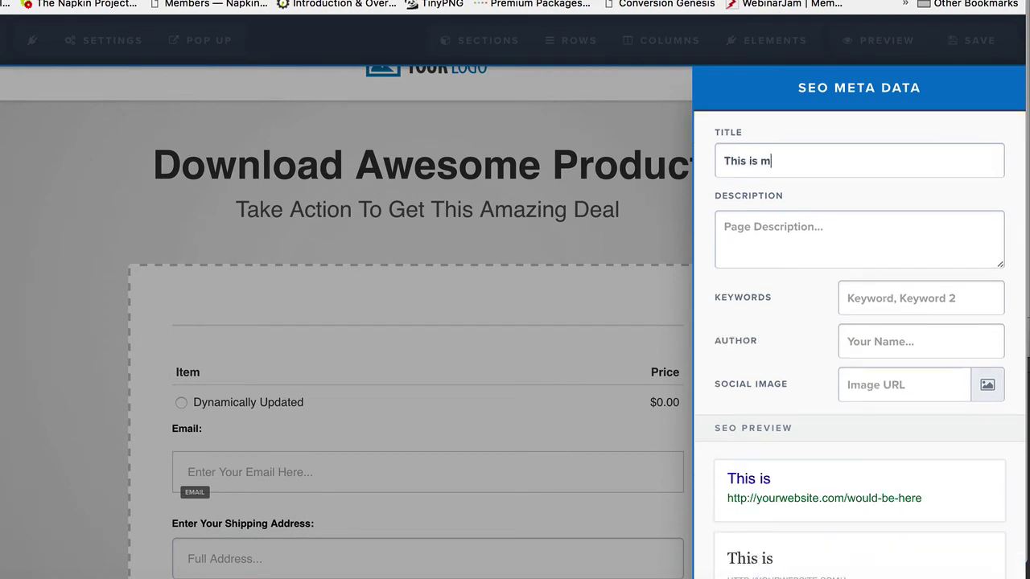
{"action": "type", "text": "y Order Page"}
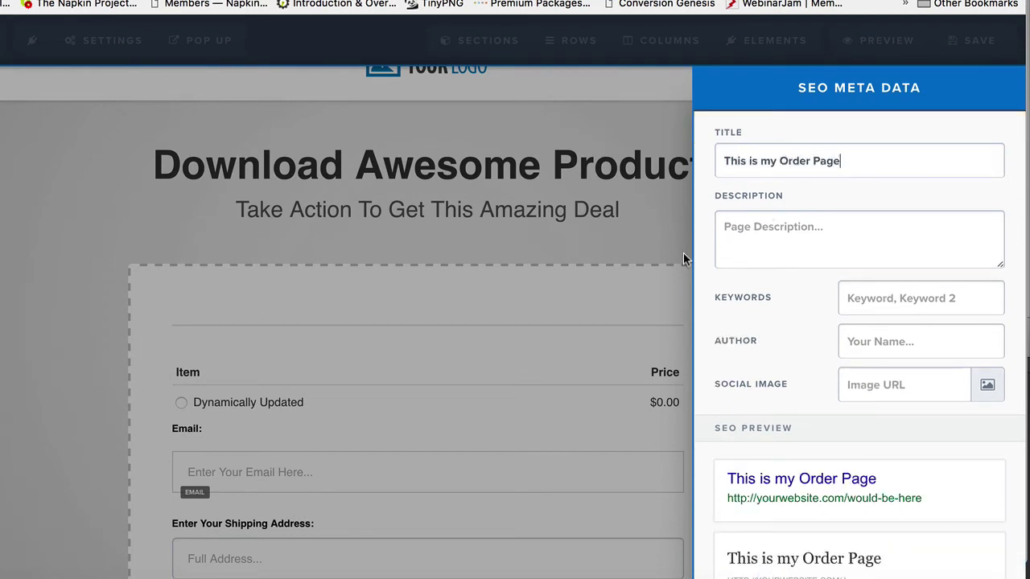
{"action": "left_click", "coordinate": [667, 242]}
{"action": "left_click", "coordinate": [980, 44]}
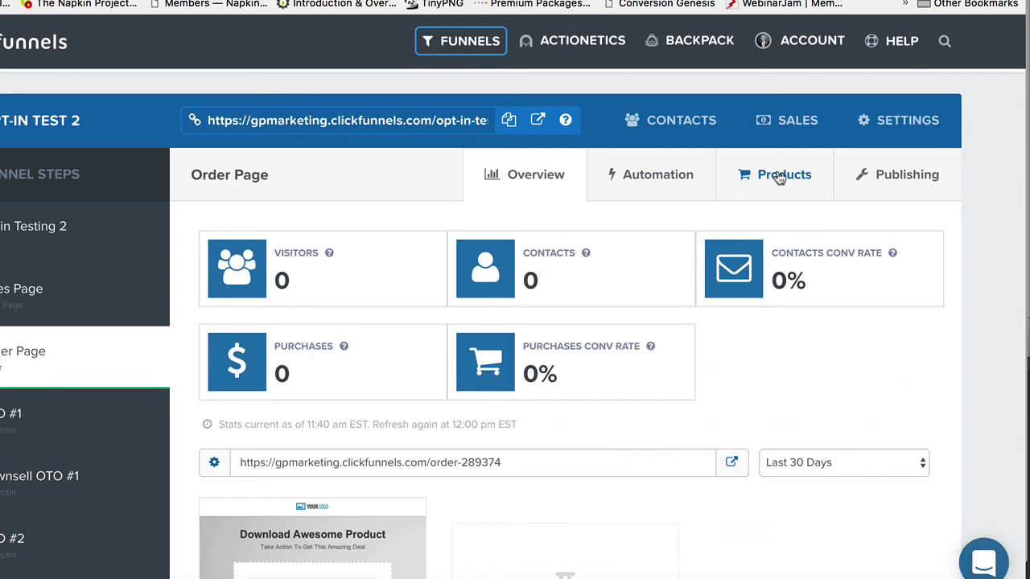
Add a new product named "My Perfect Marketing Plan" to the Order Page, with Stripe as its billing integration.
{"action": "left_click", "coordinate": [779, 177]}
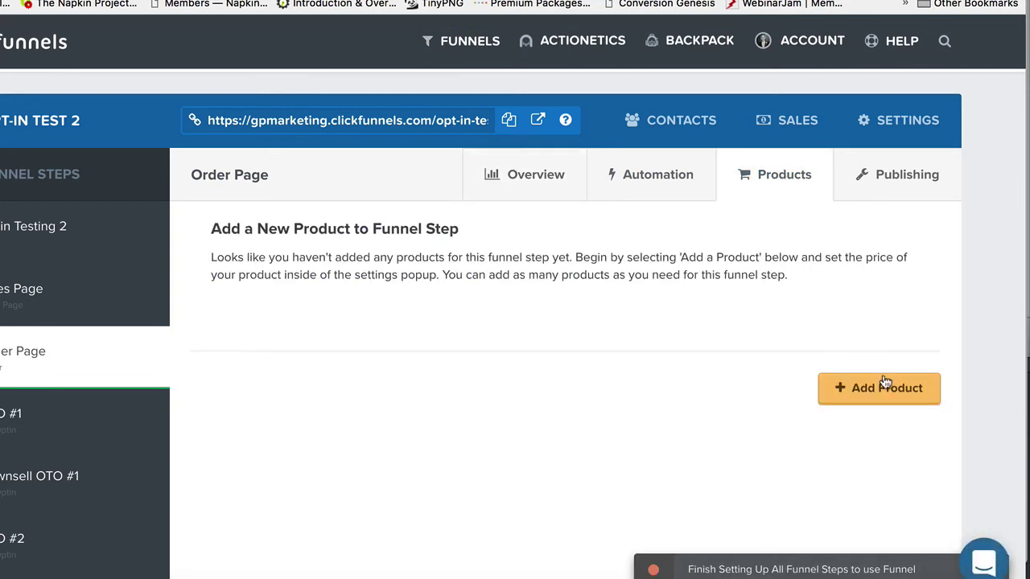
{"action": "left_click", "coordinate": [876, 395]}
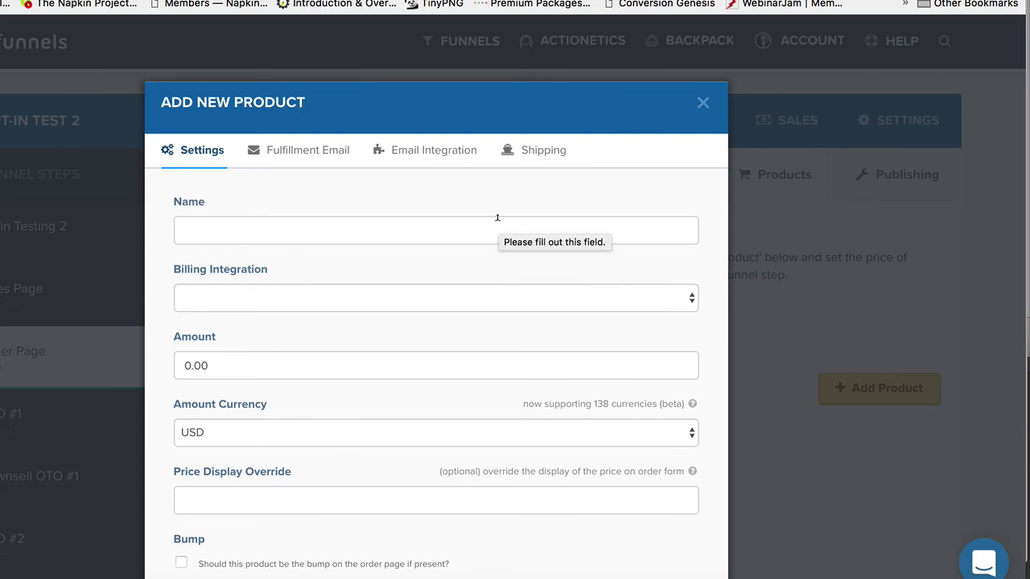
{"action": "left_click", "coordinate": [301, 239]}
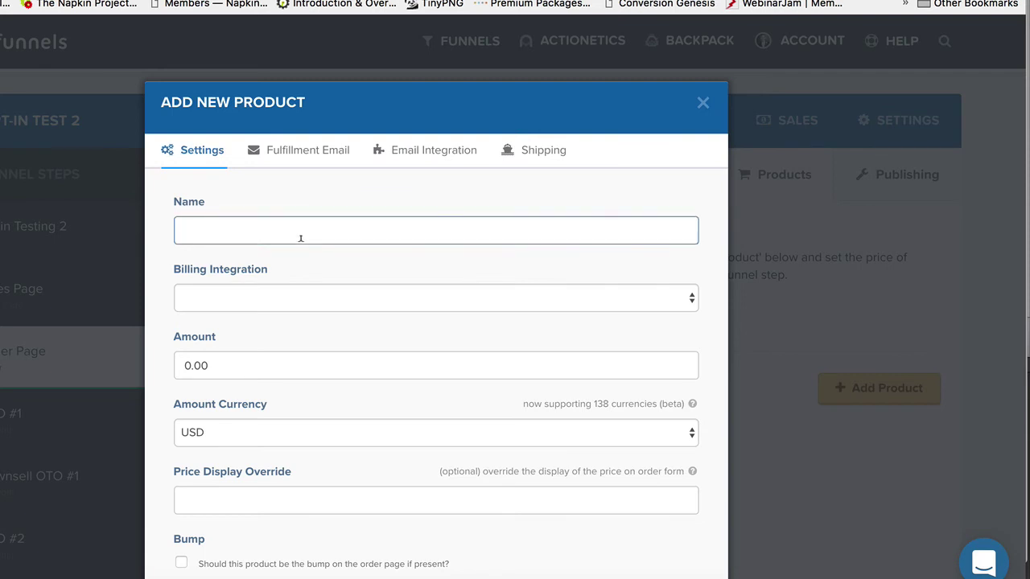
{"action": "type", "text": "My Perfect Marketing Plan"}
{"action": "left_click", "coordinate": [269, 298]}
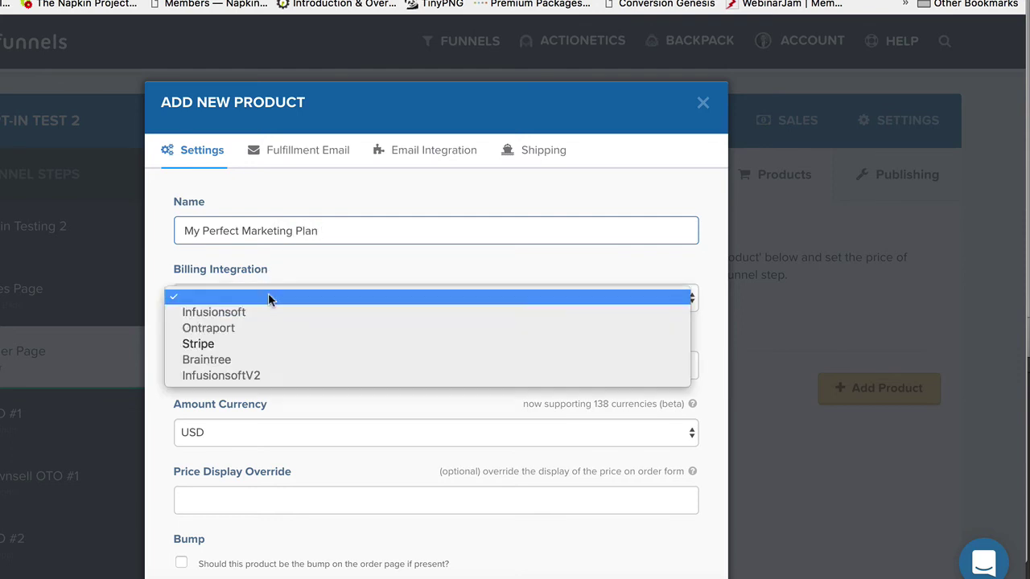
{"action": "left_click", "coordinate": [269, 341]}
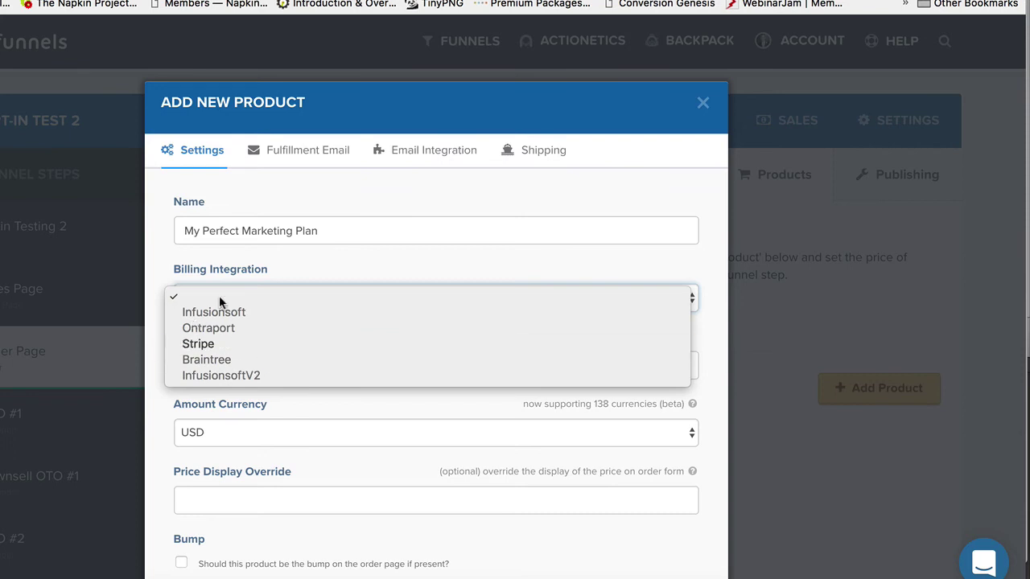
{"action": "left_click", "coordinate": [235, 344]}
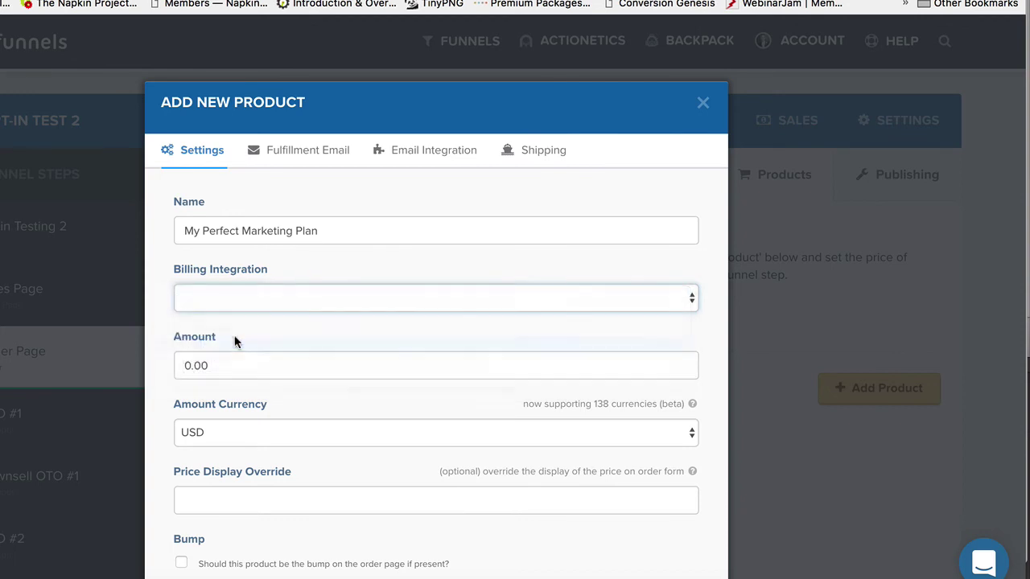
Set the product's amount to 27 and keep USD as the amount currency.
{"action": "left_click", "coordinate": [280, 373]}
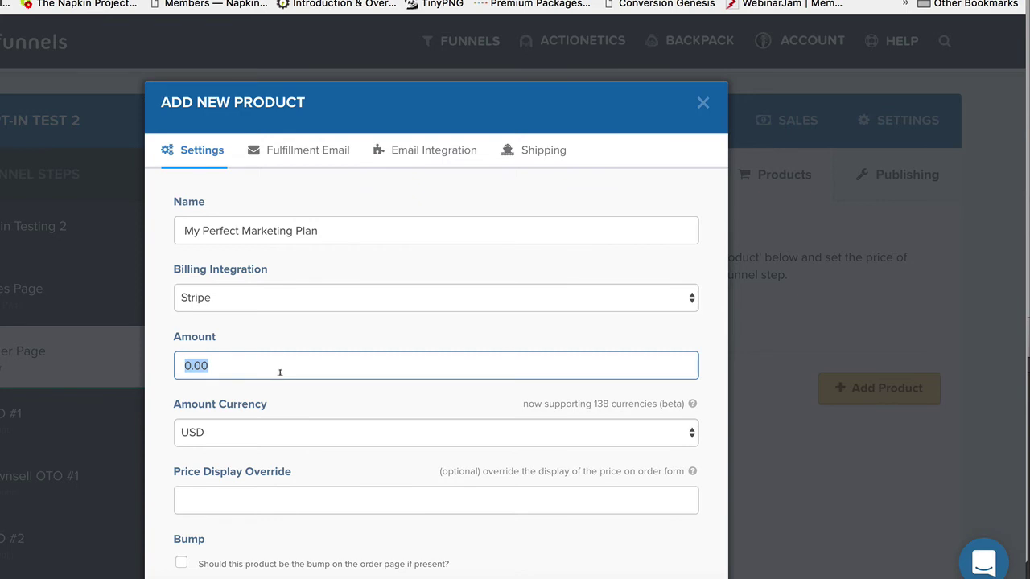
{"action": "type", "text": "7"}
{"action": "key", "text": "BackSpace"}
{"action": "type", "text": "27"}
{"action": "left_click", "coordinate": [180, 365]}
{"action": "type", "text": "$"}
{"action": "left_click_drag", "start_coordinate": [198, 354], "coordinate": [176, 348]}
{"action": "type", "text": "27"}
{"action": "scroll", "coordinate": [327, 394], "scroll_direction": "down", "scroll_amount": 3}
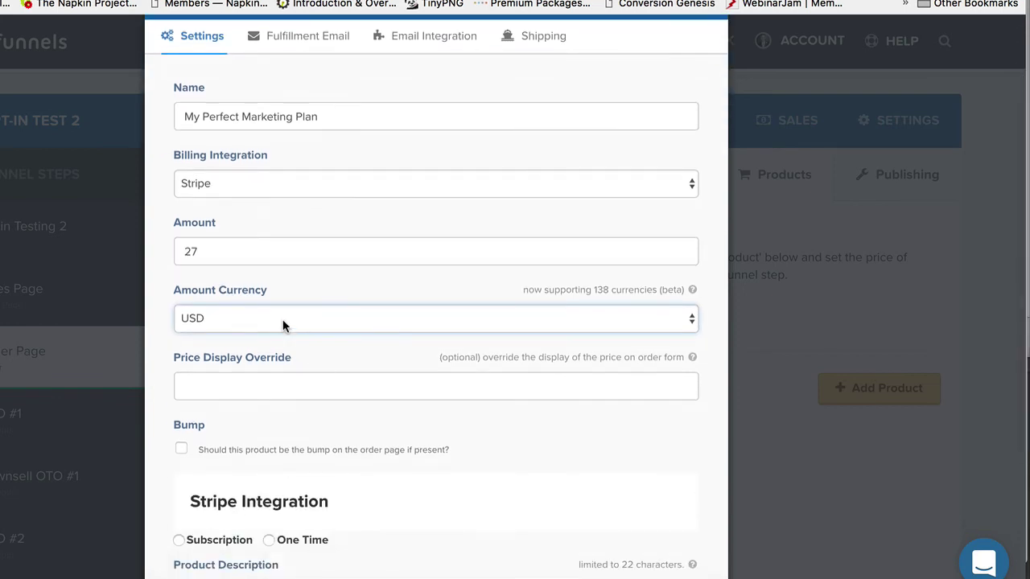
{"action": "left_click", "coordinate": [284, 321]}
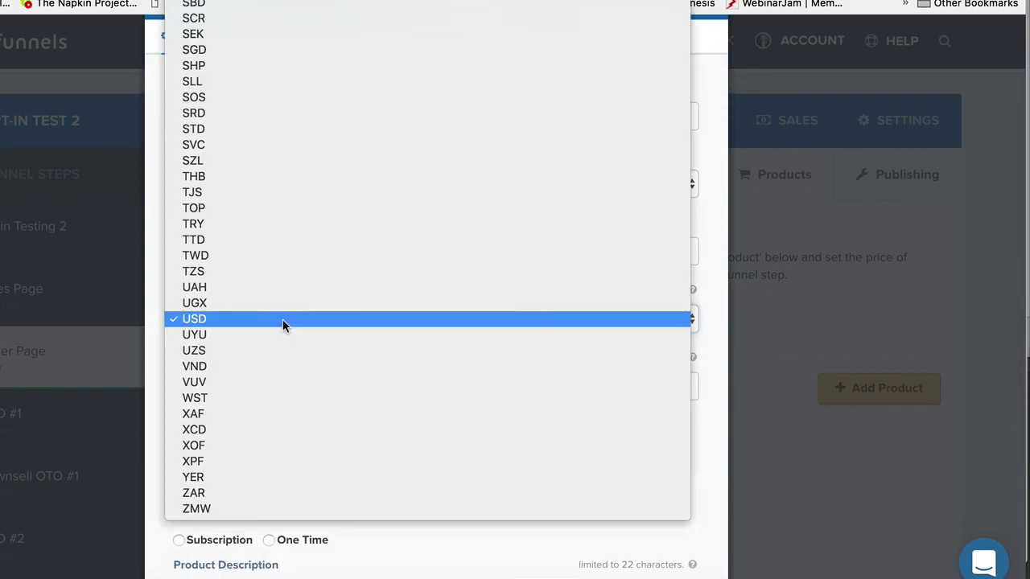
{"action": "left_click", "coordinate": [282, 319]}
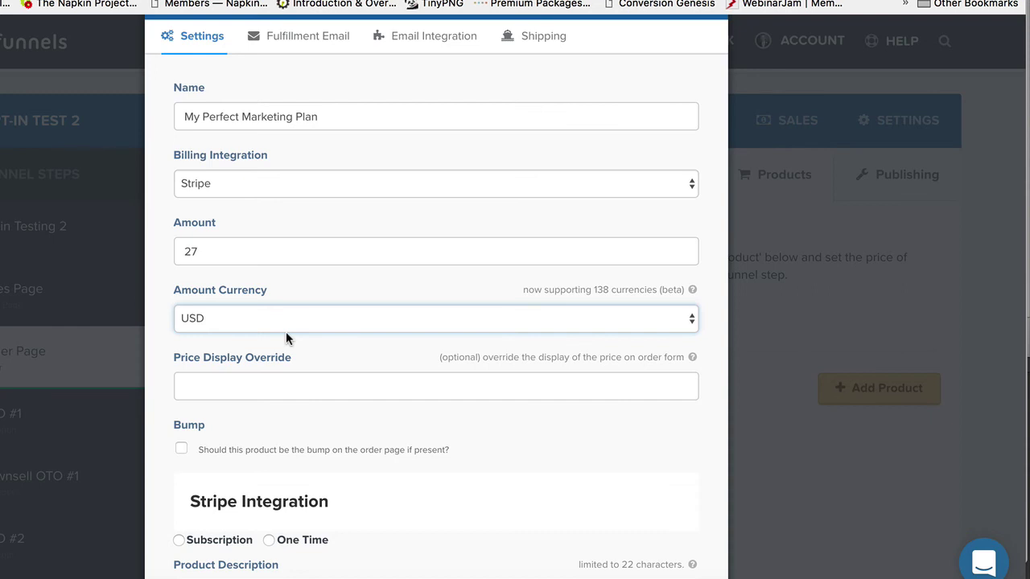
Set the product's price display override to $27.
{"action": "left_click", "coordinate": [319, 386]}
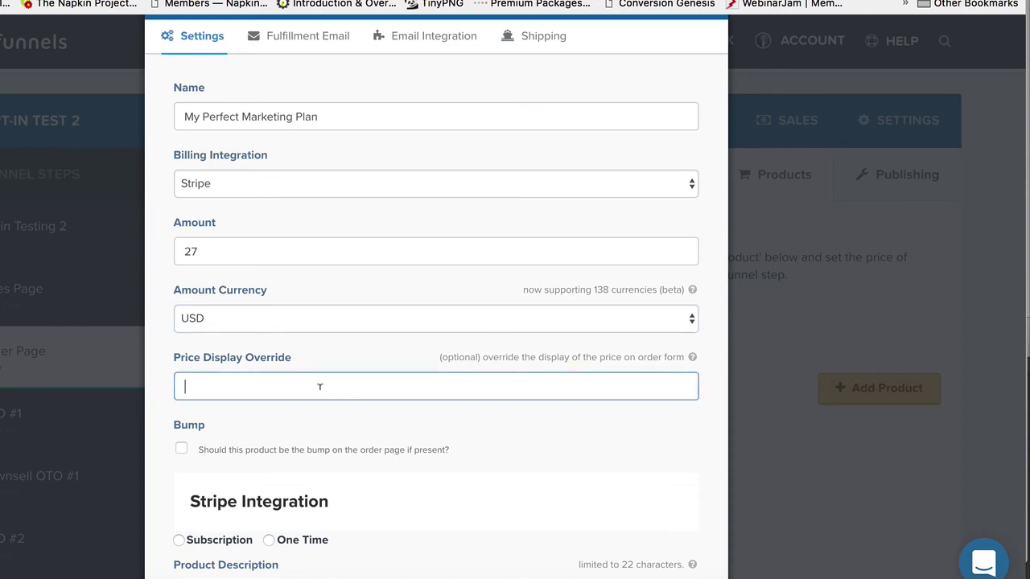
{"action": "type", "text": "$29"}
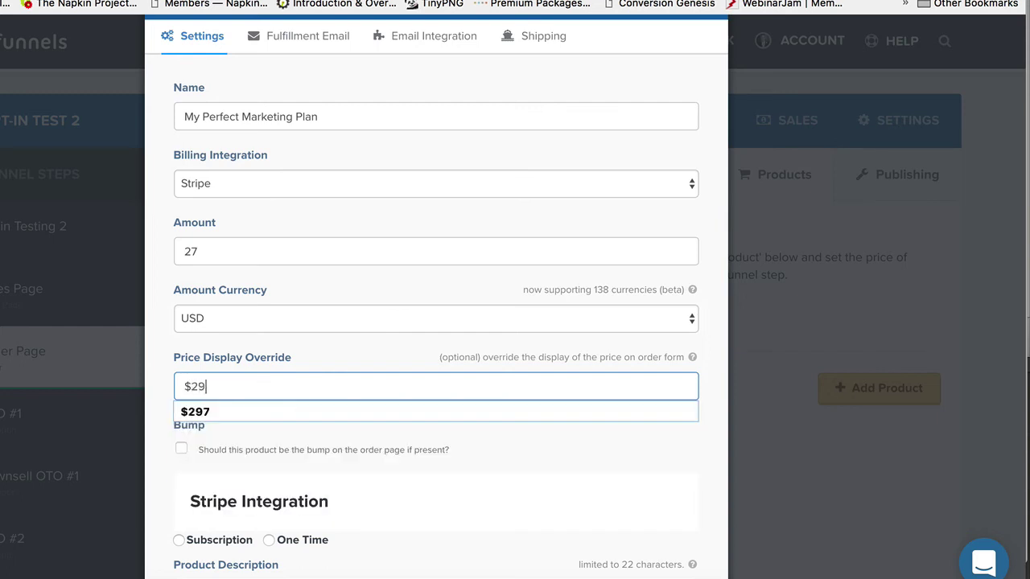
{"action": "type", "text": "7"}
{"action": "key", "text": "BackSpace"}
{"action": "key", "text": "BackSpace"}
{"action": "type", "text": "7"}
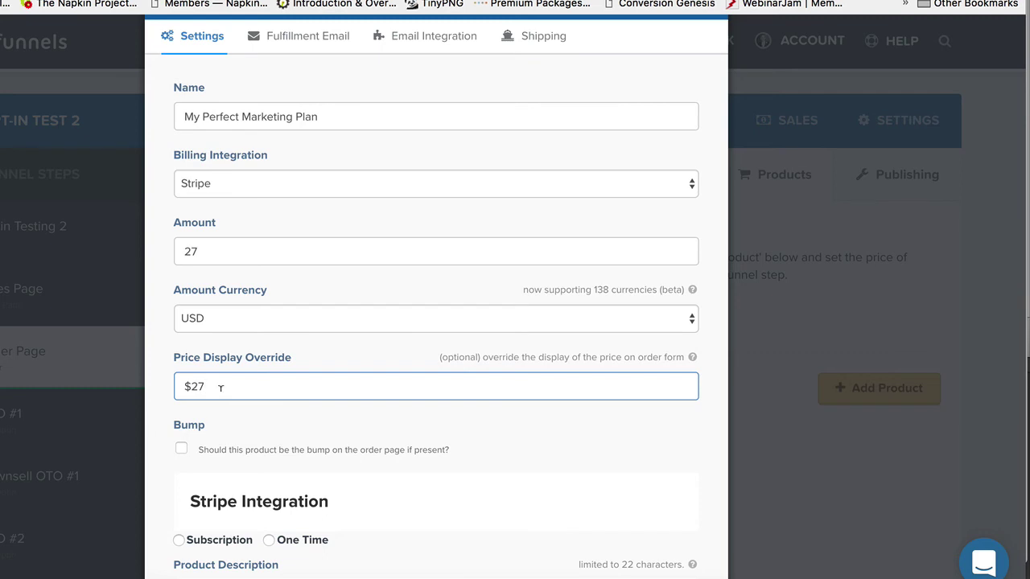
{"action": "type", "text": ".00"}
{"action": "key", "text": "BackSpace"}
{"action": "key", "text": "BackSpace"}
{"action": "key", "text": "BackSpace"}
Make the Stripe payment one-time with the product description "FUNNEL WORKS" and create the product.
{"action": "scroll", "coordinate": [528, 455], "scroll_direction": "down", "scroll_amount": 3}
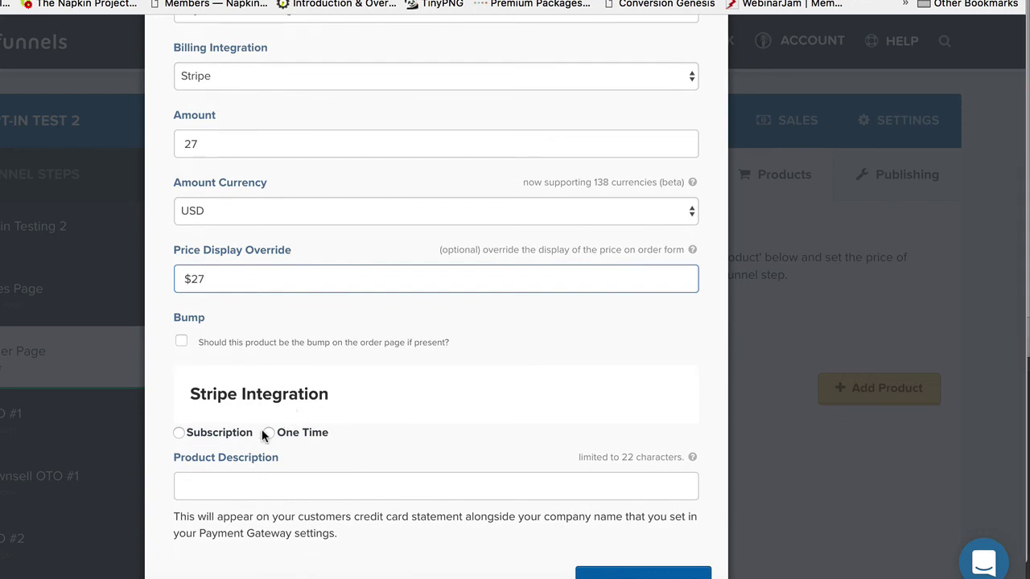
{"action": "left_click", "coordinate": [264, 433]}
{"action": "left_click", "coordinate": [298, 487]}
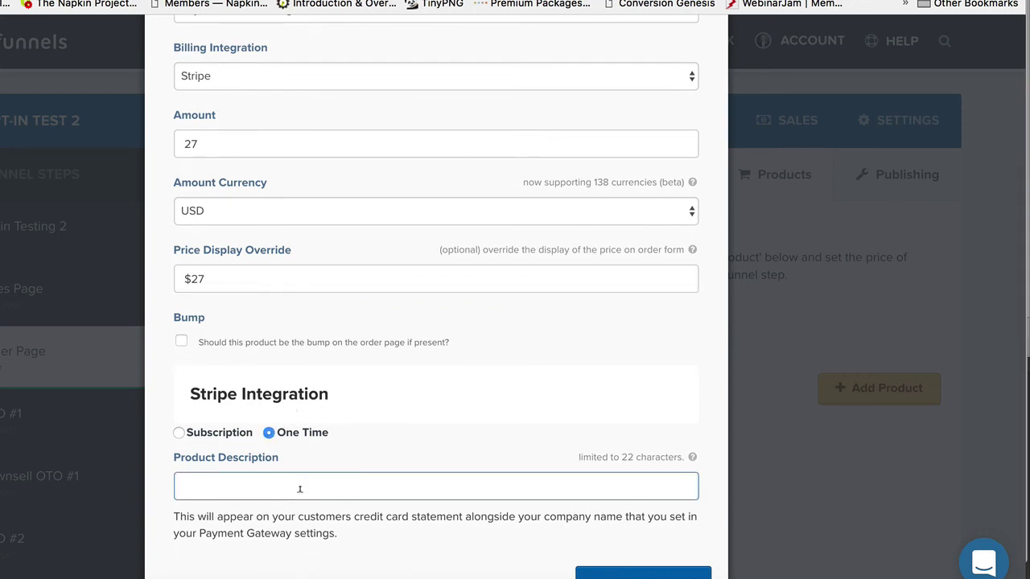
{"action": "type", "text": "FUNNEL WORKS"}
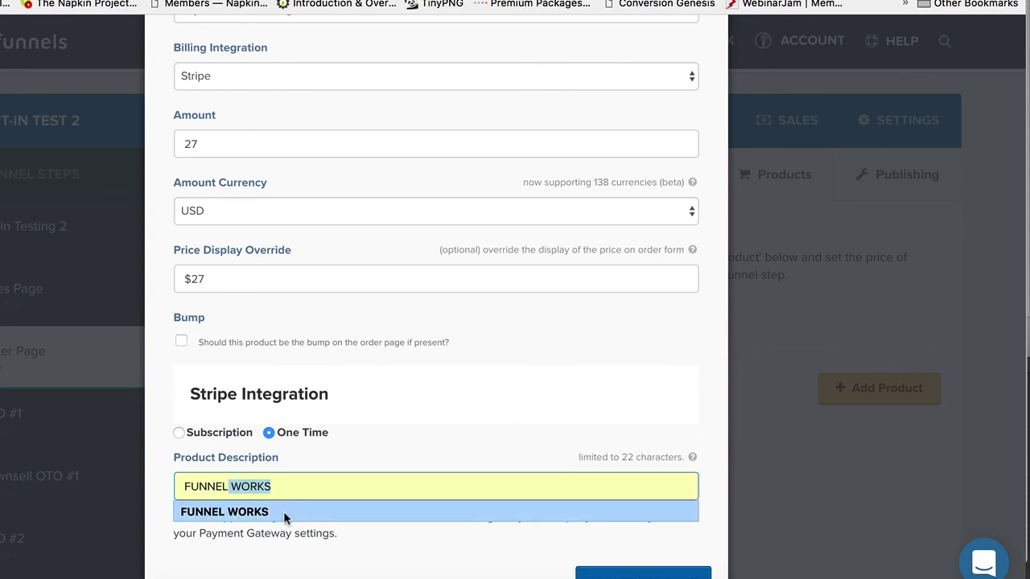
{"action": "left_click", "coordinate": [281, 513]}
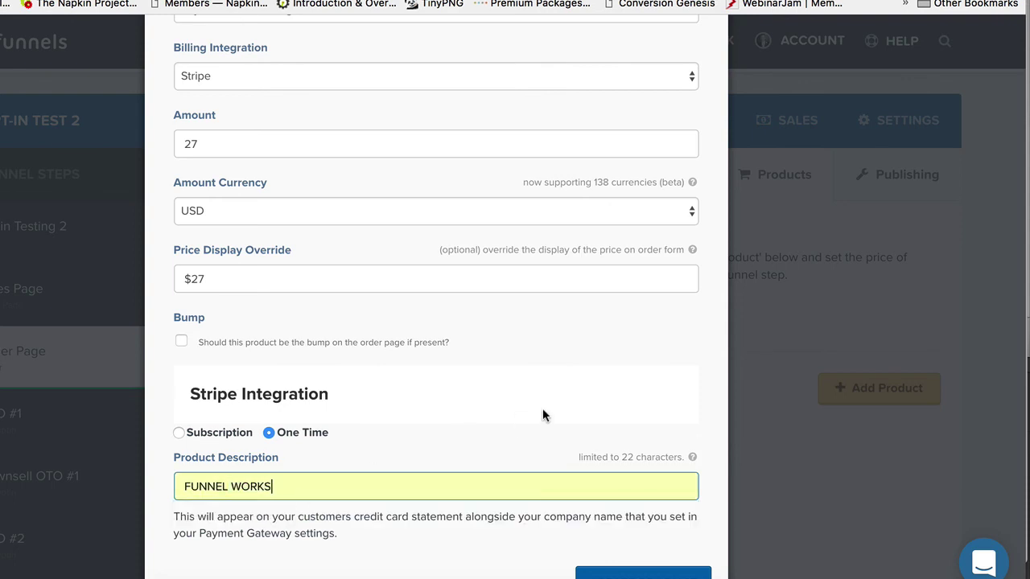
{"action": "scroll", "coordinate": [542, 411], "scroll_direction": "down", "scroll_amount": 2}
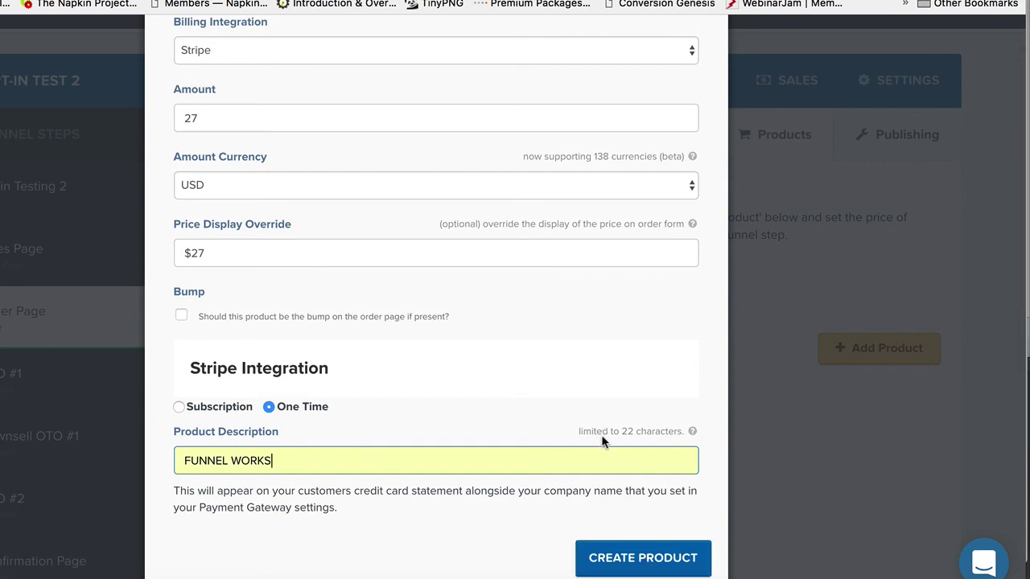
{"action": "left_click", "coordinate": [633, 564]}
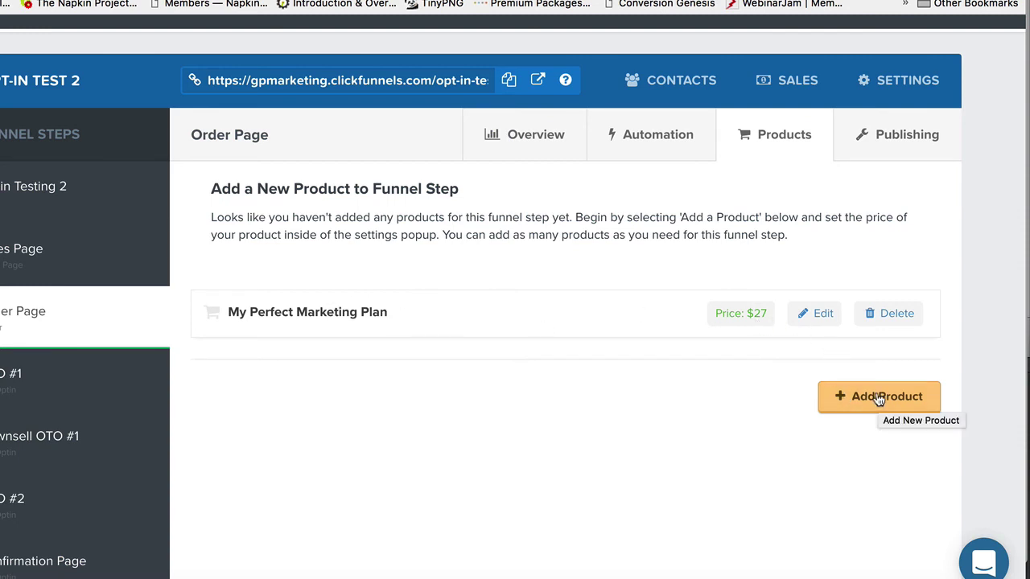
Return to the Order Page overview, select the page's URL and open a preview of the page's split test version.
{"action": "left_click", "coordinate": [533, 139]}
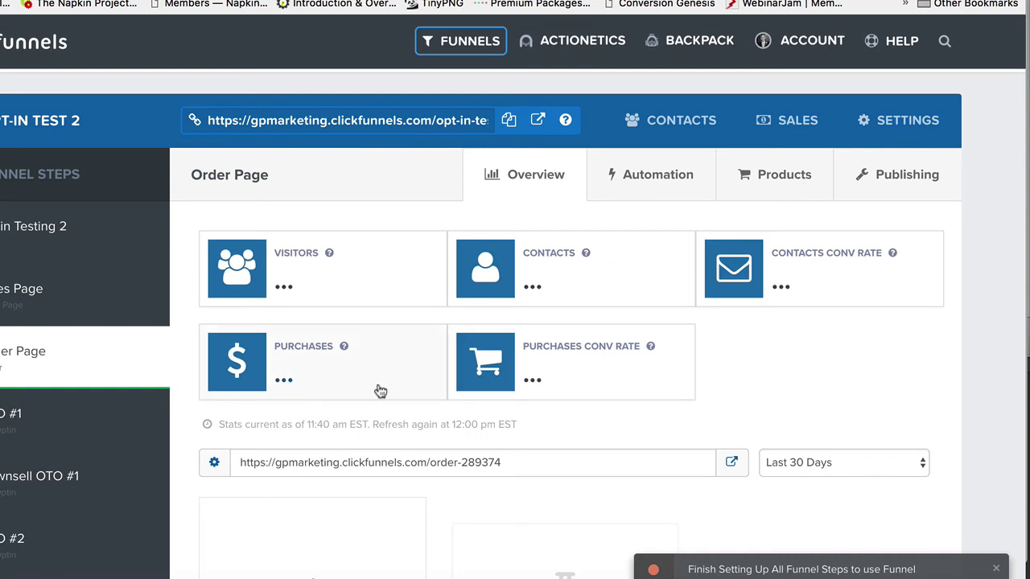
{"action": "scroll", "coordinate": [380, 391], "scroll_direction": "down", "scroll_amount": 5}
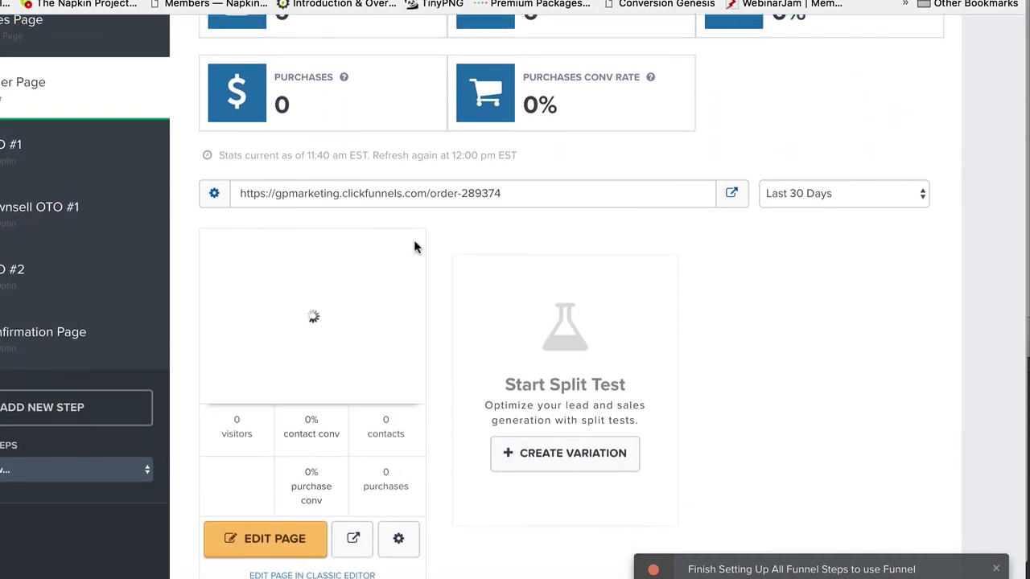
{"action": "scroll", "coordinate": [416, 246], "scroll_direction": "up", "scroll_amount": 2}
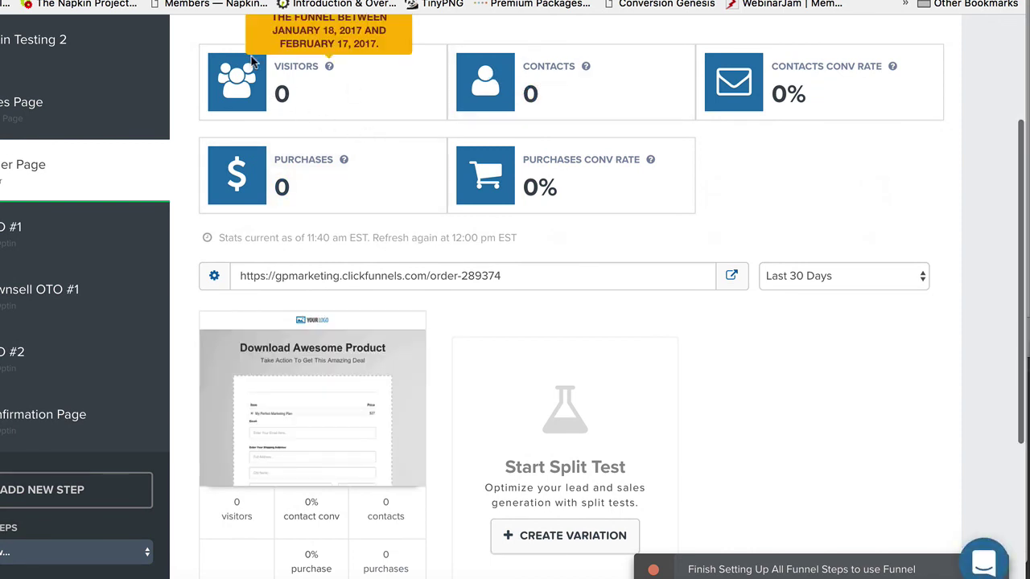
{"action": "scroll", "coordinate": [758, 346], "scroll_direction": "down", "scroll_amount": 2}
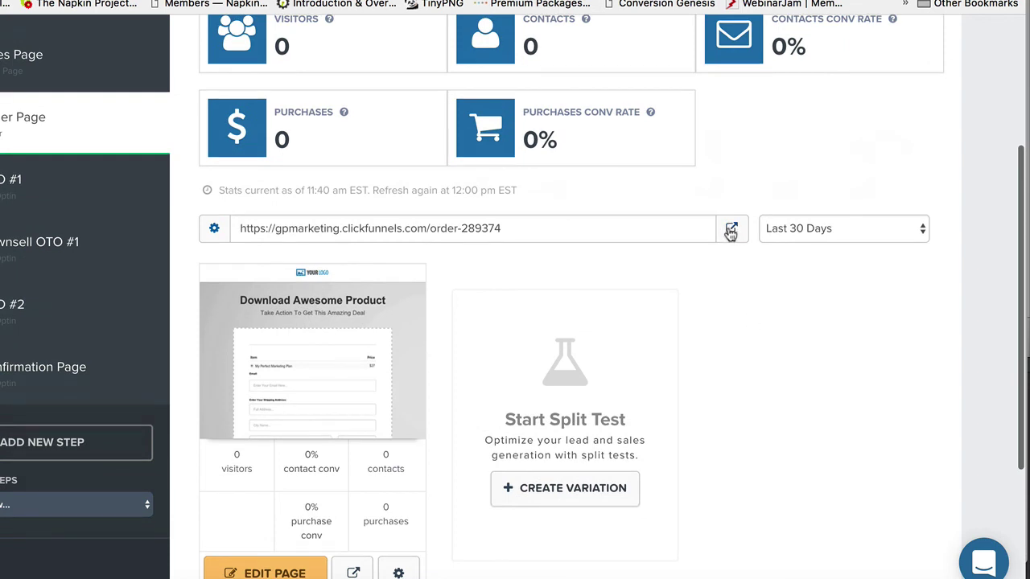
{"action": "left_click", "coordinate": [424, 229]}
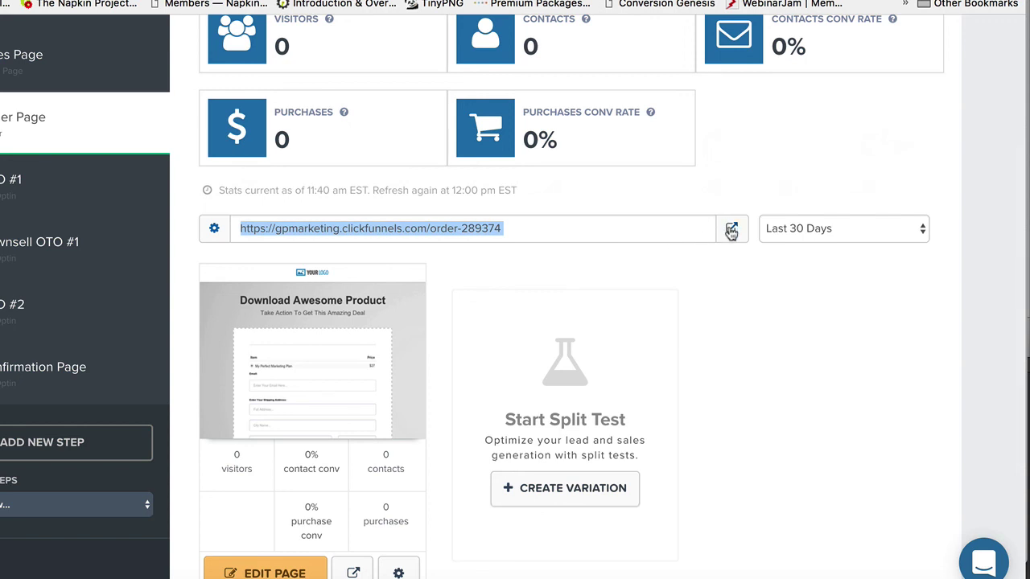
{"action": "scroll", "coordinate": [428, 320], "scroll_direction": "down", "scroll_amount": 2}
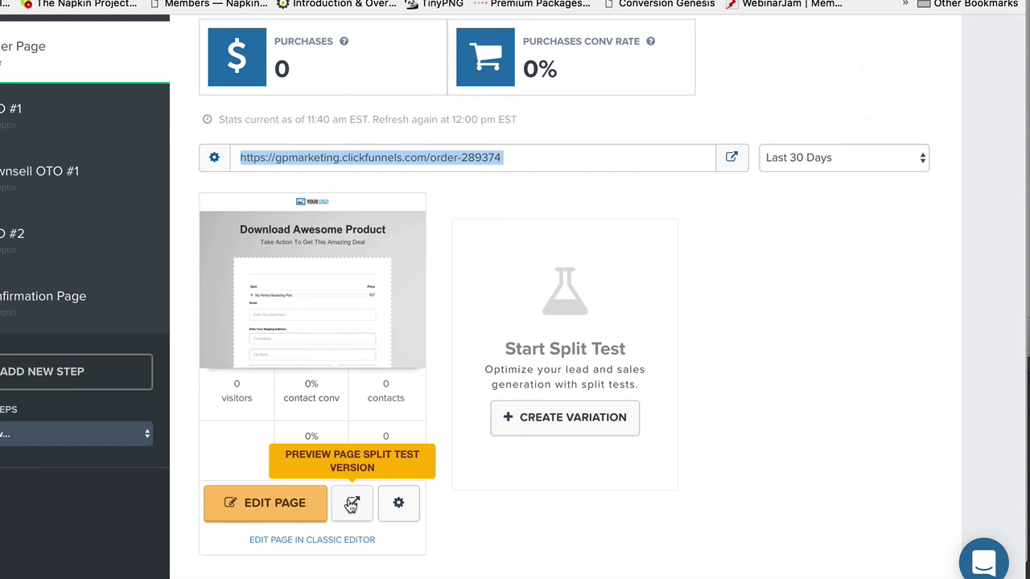
{"action": "left_click", "coordinate": [351, 504]}
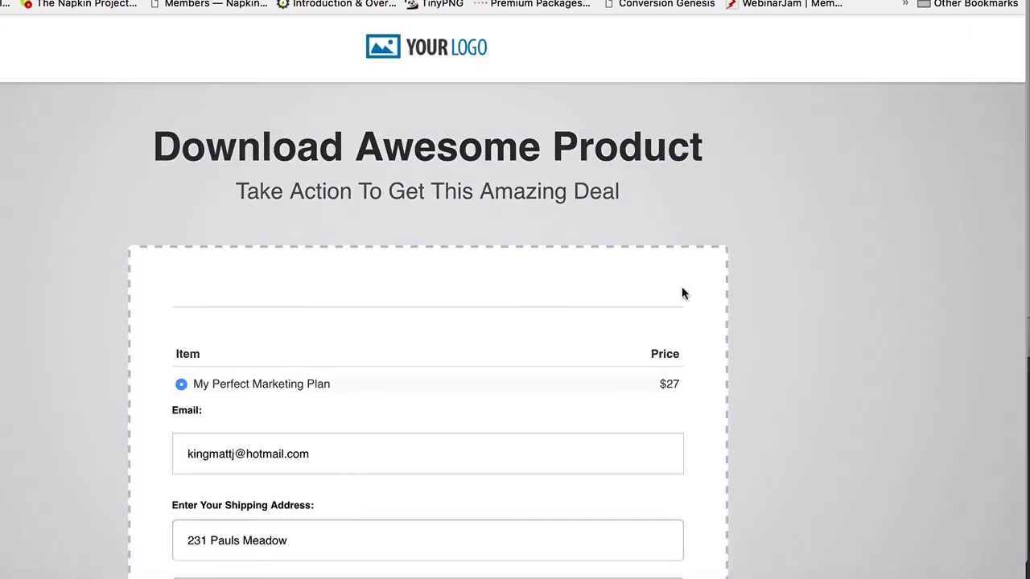
Clear the prefilled street address from the shipping section of the previewed order form.
{"action": "scroll", "coordinate": [792, 323], "scroll_direction": "down", "scroll_amount": 3}
{"action": "scroll", "coordinate": [792, 323], "scroll_direction": "up", "scroll_amount": 3}
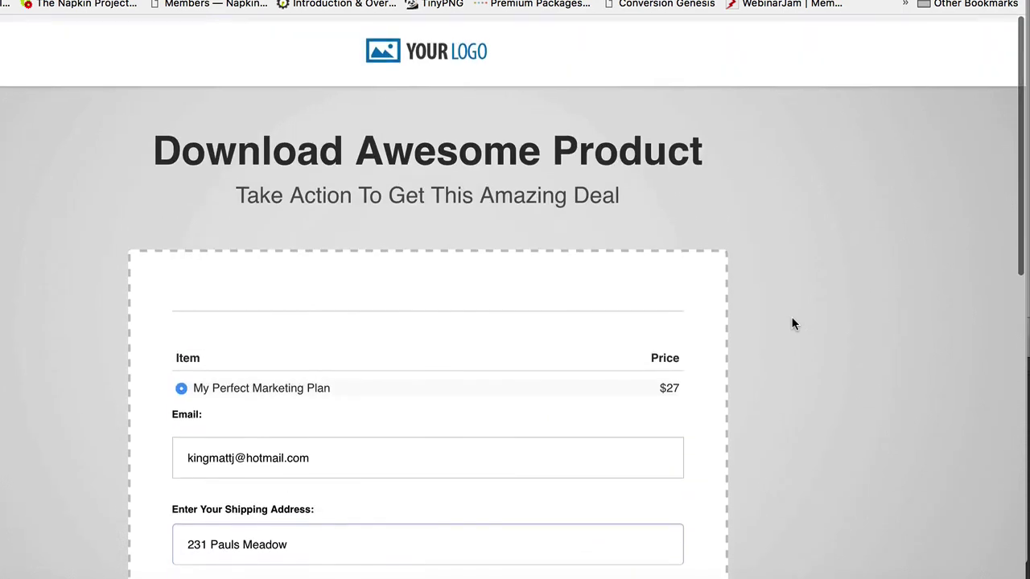
{"action": "scroll", "coordinate": [793, 324], "scroll_direction": "down", "scroll_amount": 3}
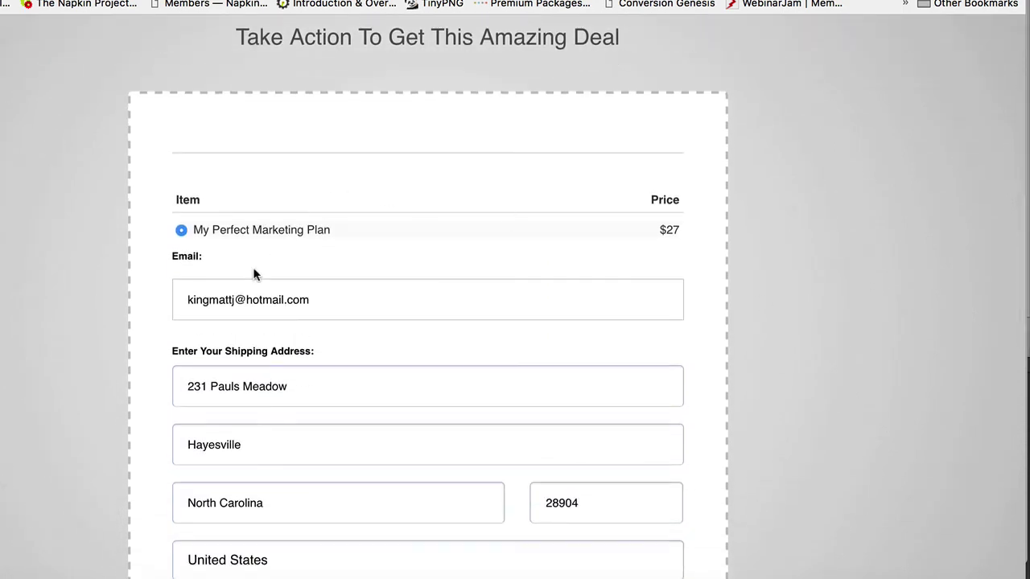
{"action": "left_click", "coordinate": [289, 386]}
{"action": "triple_click", "coordinate": [289, 387]}
{"action": "key", "text": "BackSpace"}
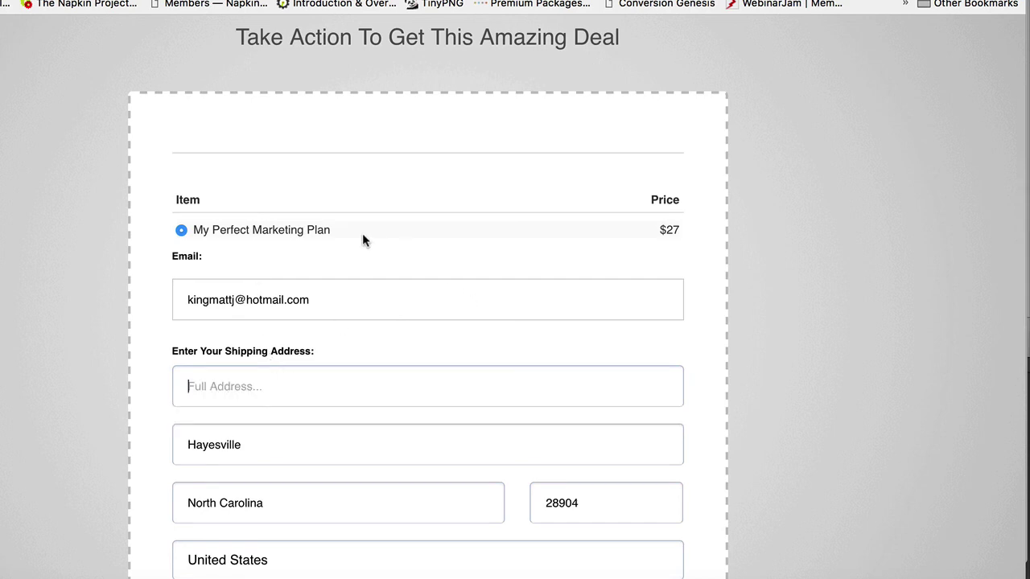
Review the previewed order form's product selection, credit card fields and Complete Order button.
{"action": "left_click", "coordinate": [181, 230]}
{"action": "scroll", "coordinate": [333, 266], "scroll_direction": "down", "scroll_amount": 5}
{"action": "scroll", "coordinate": [337, 268], "scroll_direction": "down", "scroll_amount": 2}
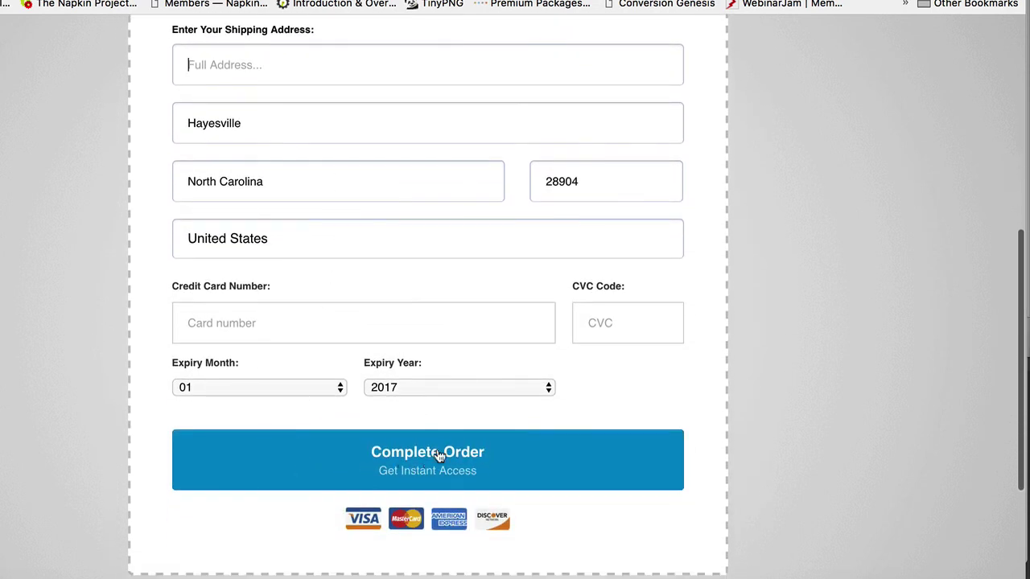
{"action": "left_click", "coordinate": [469, 328]}
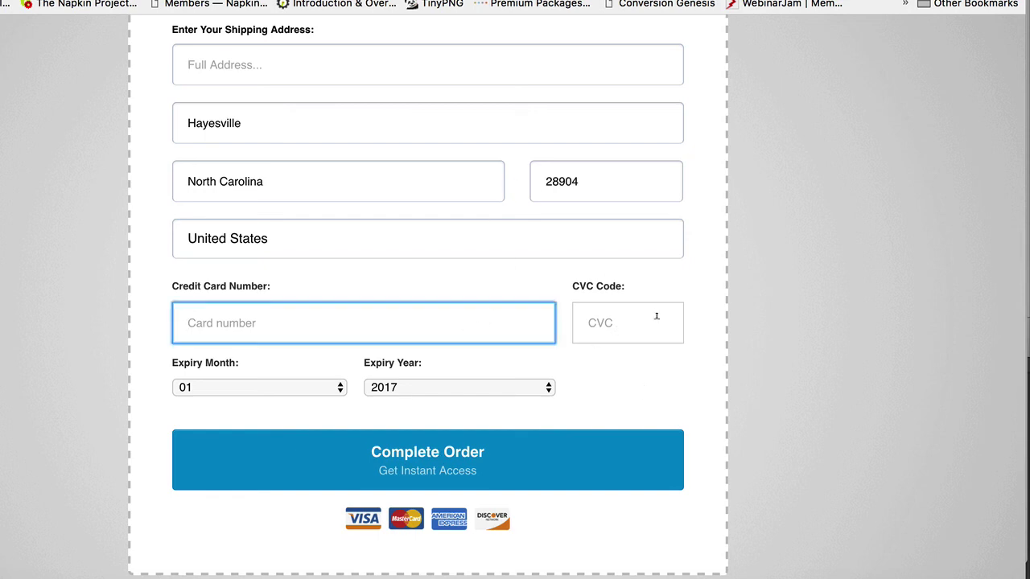
{"action": "scroll", "coordinate": [657, 316], "scroll_direction": "up", "scroll_amount": 3}
{"action": "scroll", "coordinate": [656, 316], "scroll_direction": "up", "scroll_amount": 1}
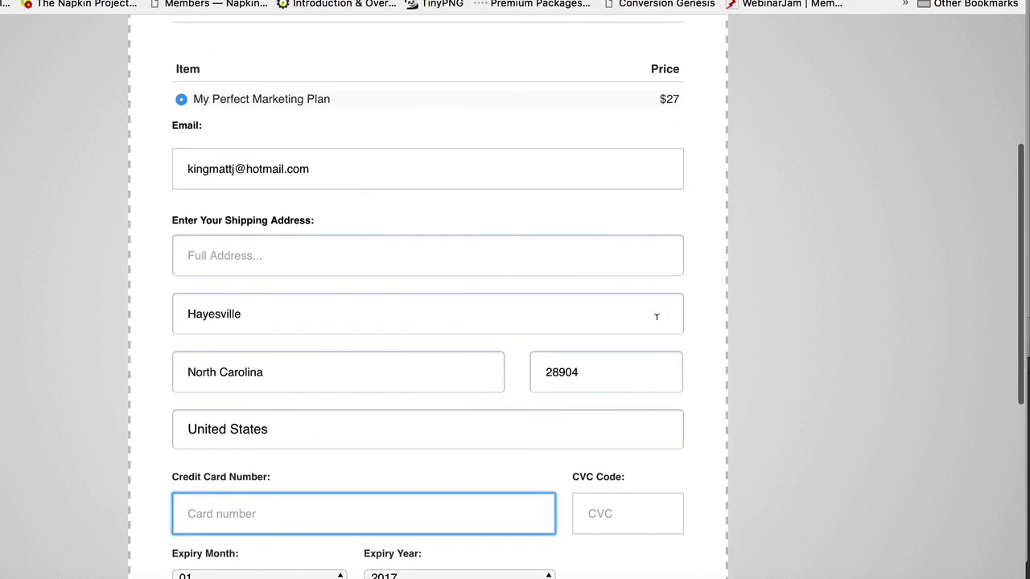